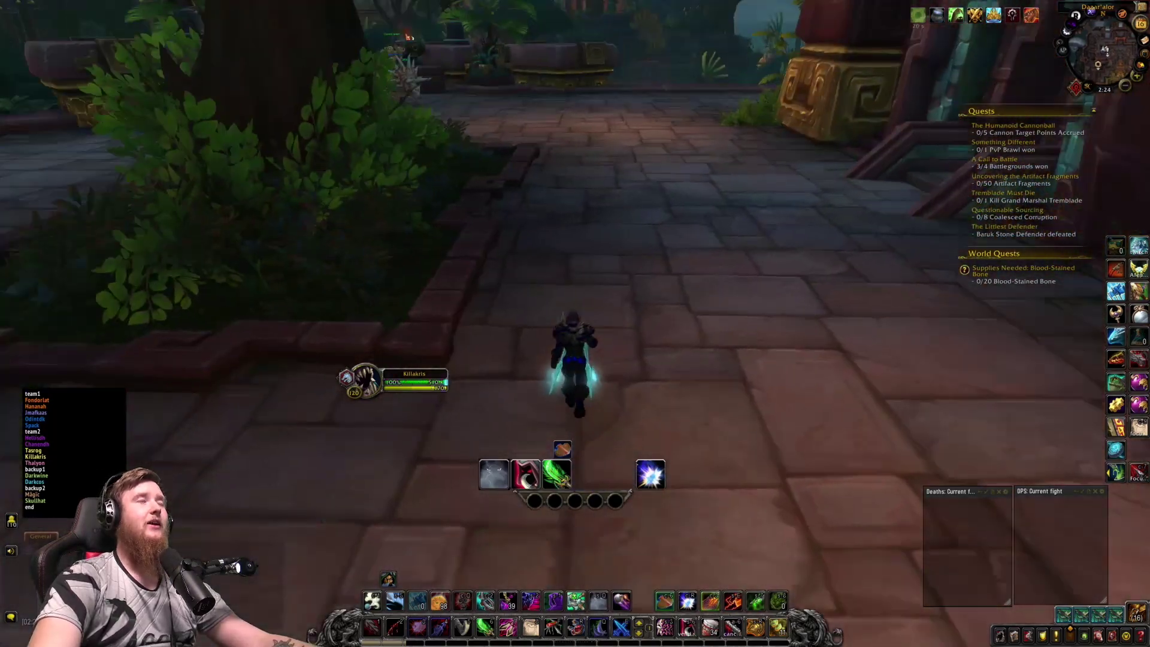
pyautogui.press('a')
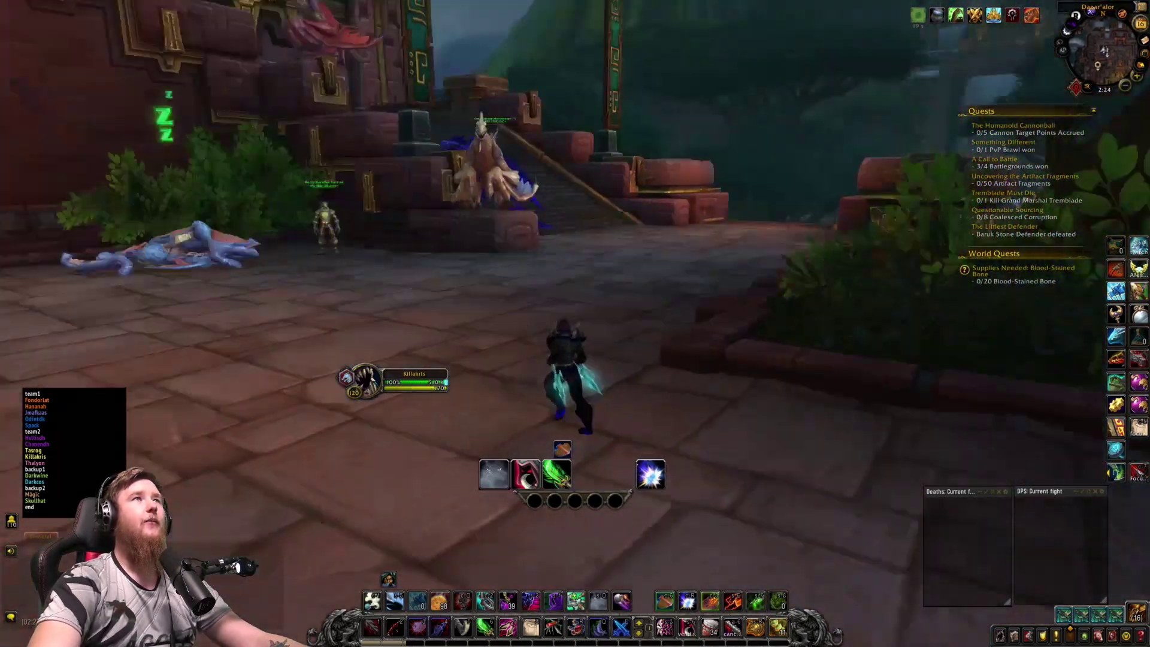
pyautogui.press('d')
pyautogui.press('a')
pyautogui.press('d')
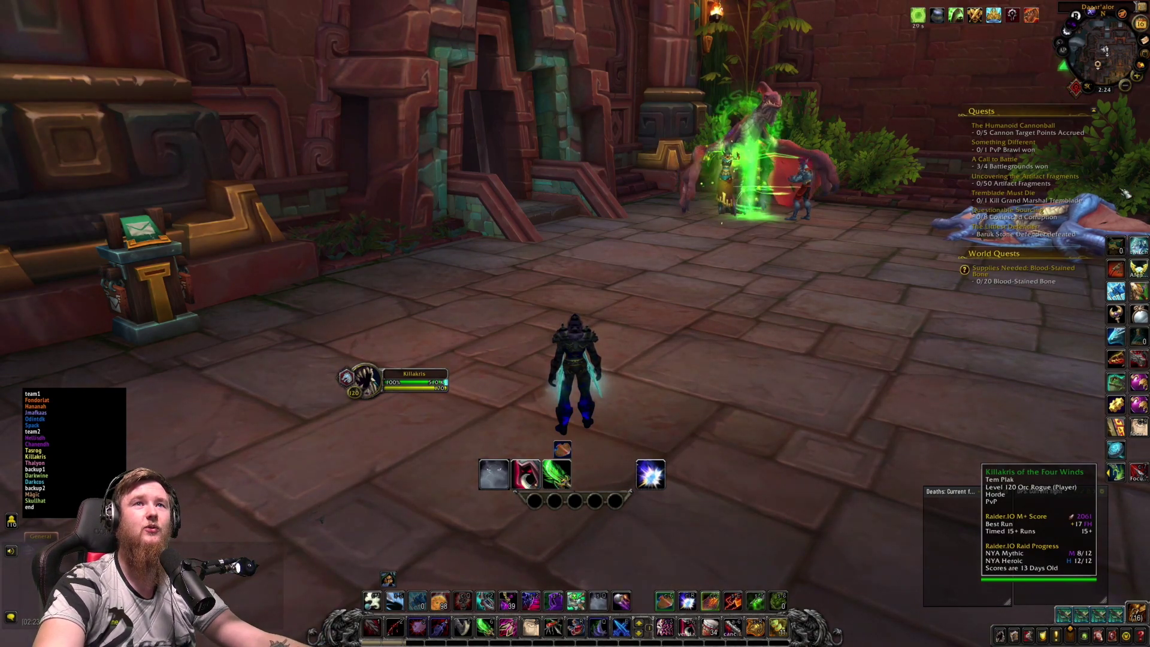
pyautogui.press('w')
pyautogui.moveTo(838, 171); pyautogui.dragTo(239, 171)
pyautogui.click(381, 395)
pyautogui.press('a')
pyautogui.press('w')
pyautogui.press('c')
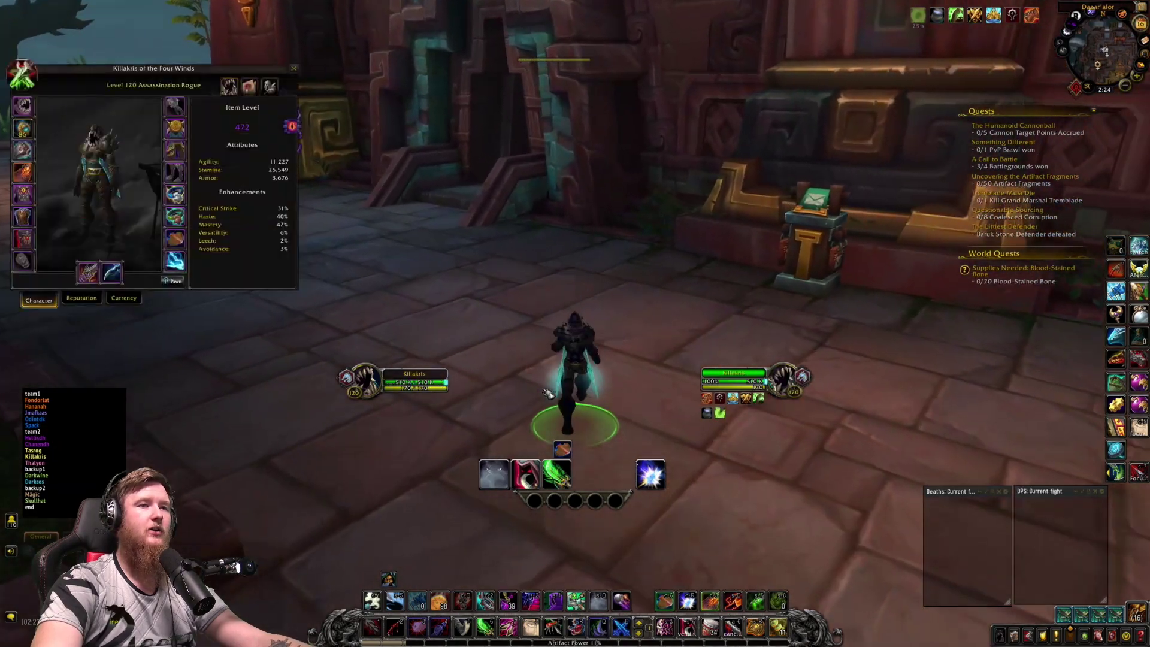
pyautogui.moveTo(548, 393); pyautogui.dragTo(419, 393)
pyautogui.press('space')
pyautogui.press('w')
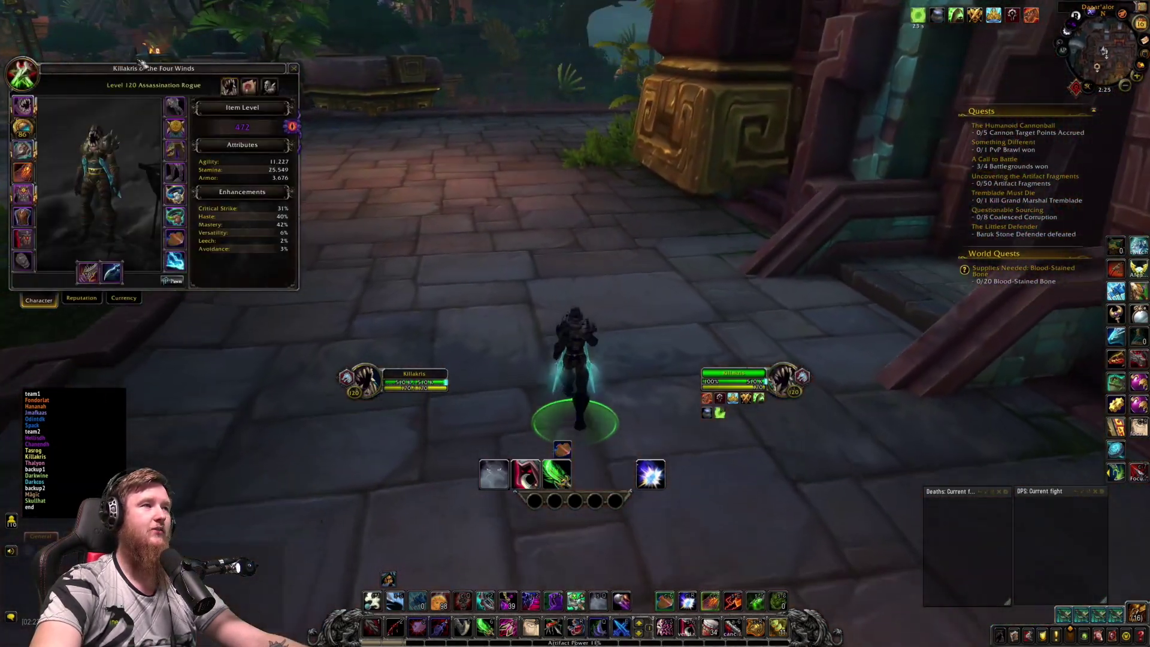
pyautogui.press('c')
pyautogui.press('a')
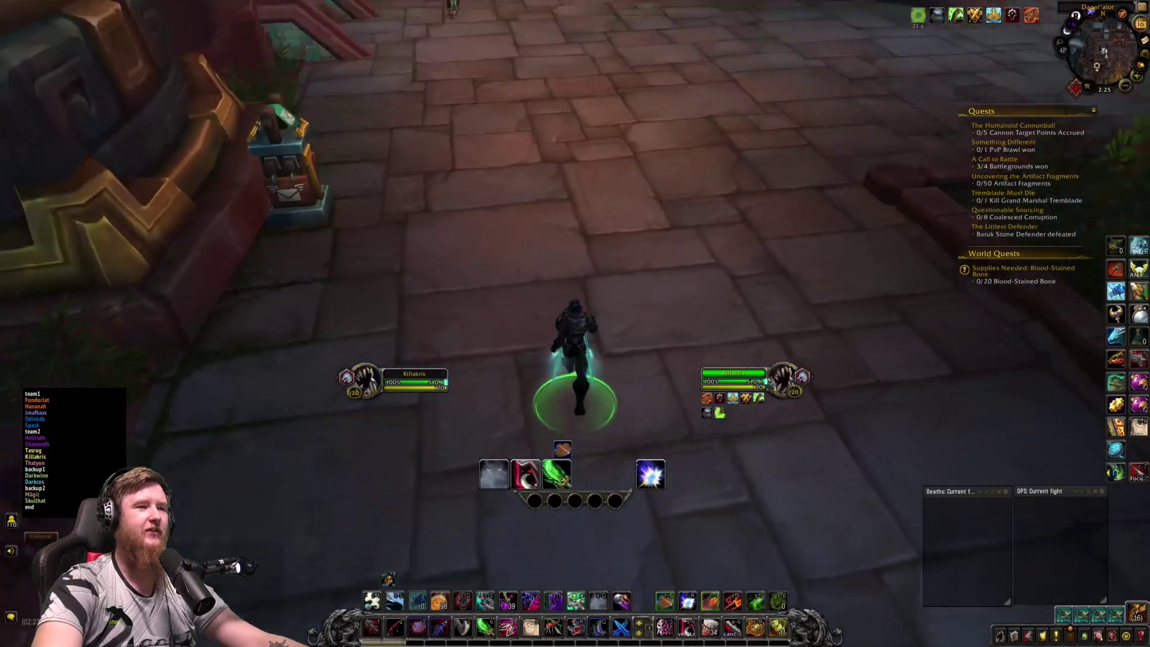
pyautogui.moveTo(680, 392); pyautogui.dragTo(772, 288)
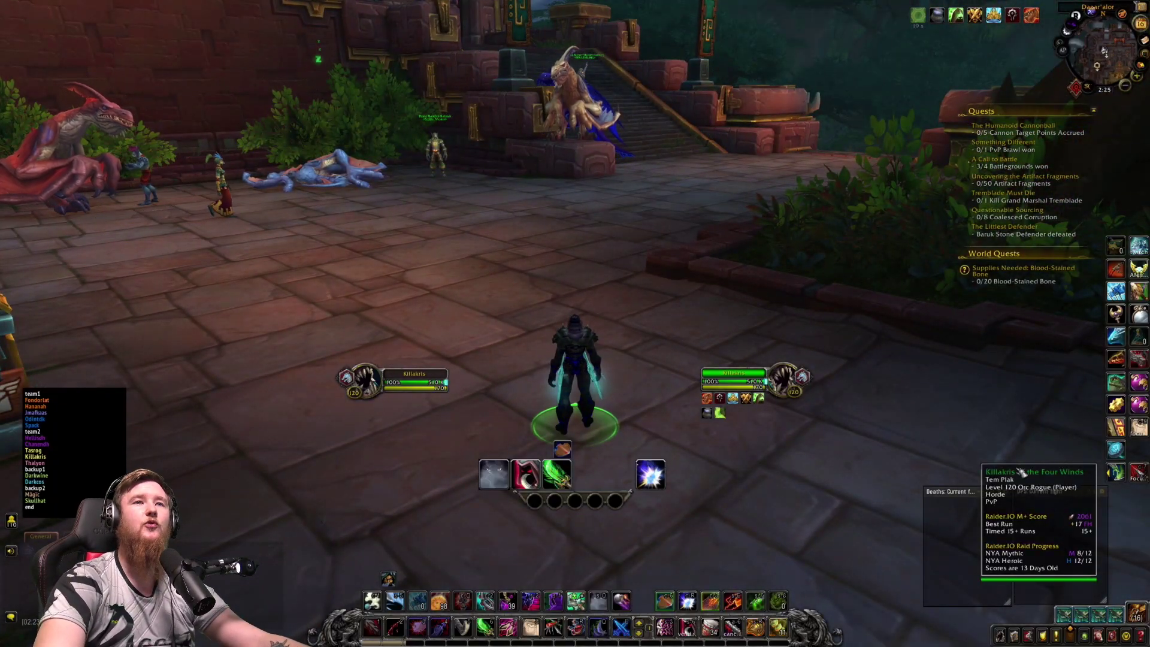
pyautogui.press('w')
pyautogui.moveTo(683, 329); pyautogui.dragTo(868, 339)
pyautogui.moveTo(606, 368); pyautogui.dragTo(829, 361)
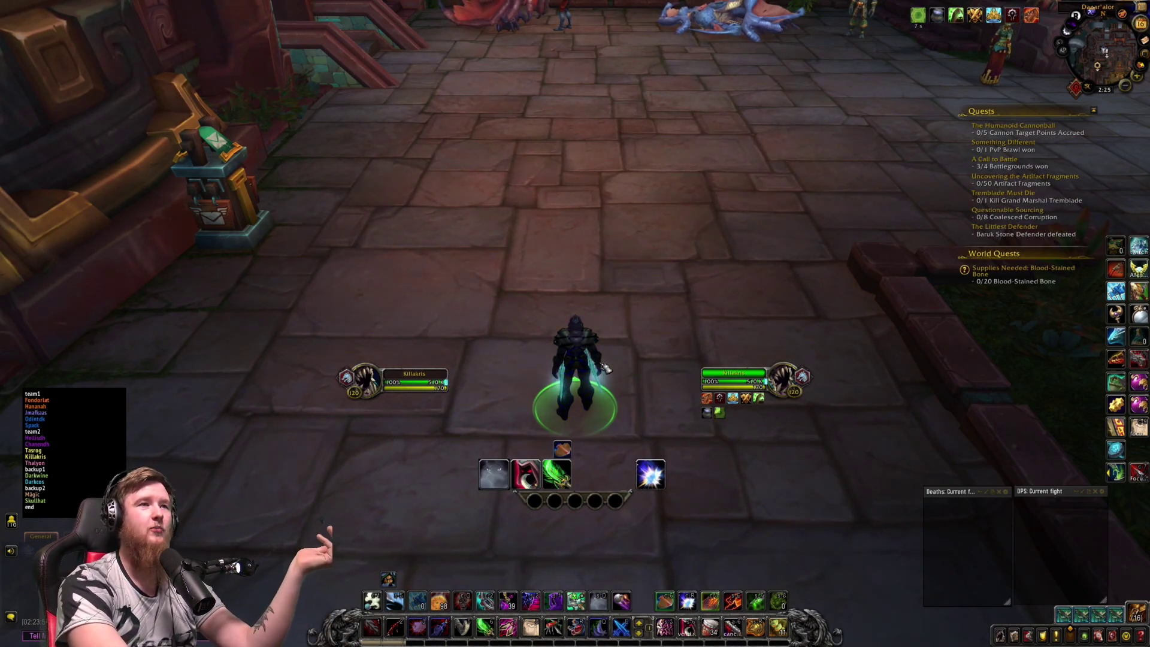
# - Unlock TellMeWhen's configuration mode and view the settings of the Ashvane's Razor Coral icon in group 5
pyautogui.press('Return')
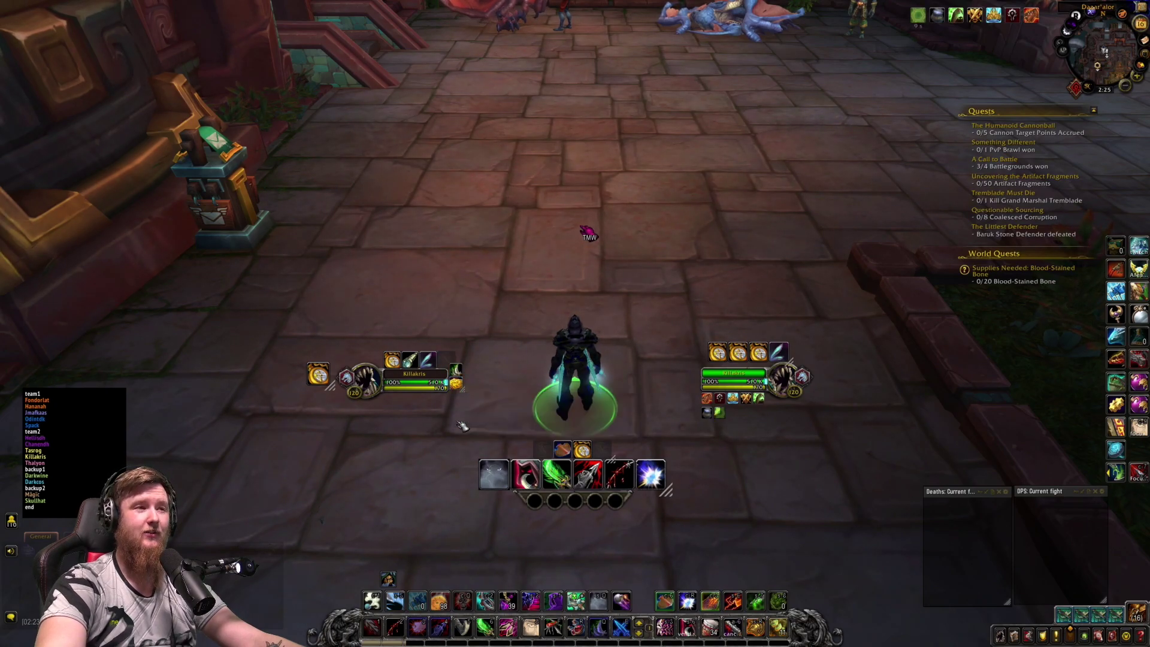
pyautogui.moveTo(563, 422); pyautogui.dragTo(659, 387)
pyautogui.moveTo(583, 391); pyautogui.dragTo(568, 453)
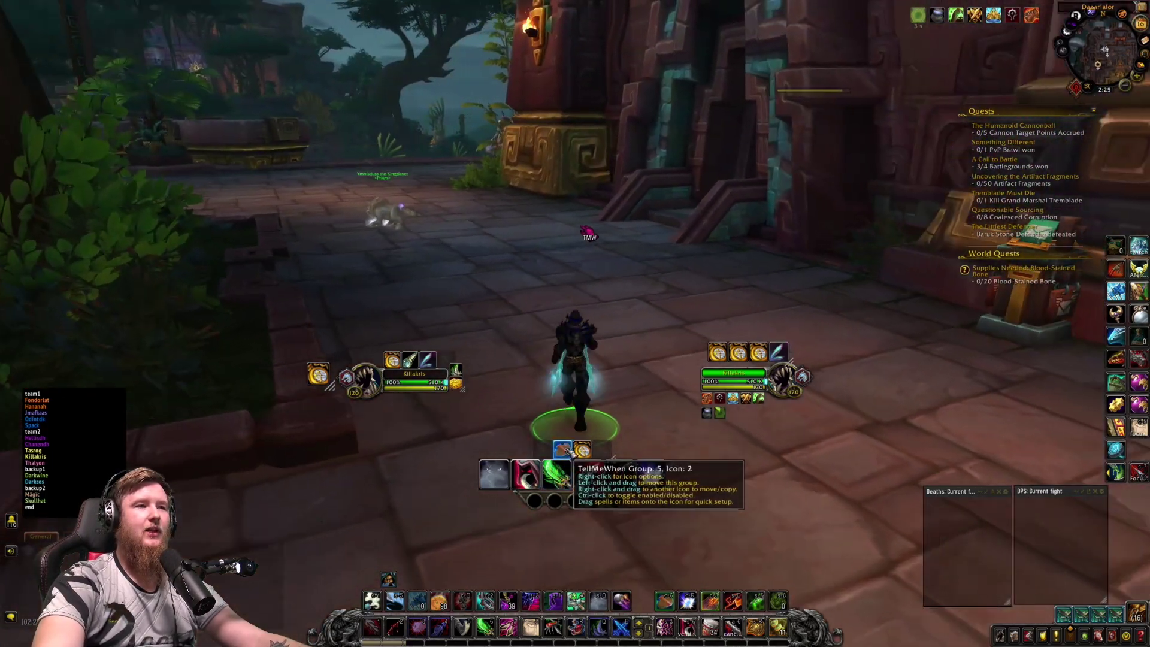
pyautogui.press('w')
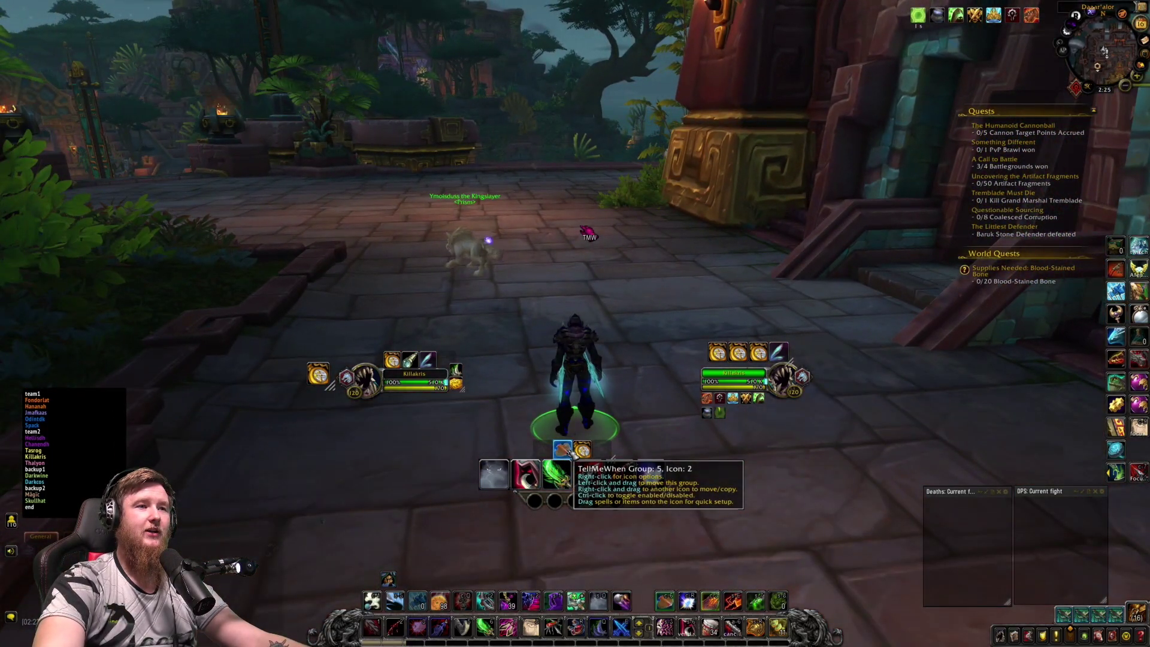
pyautogui.rightClick(568, 454)
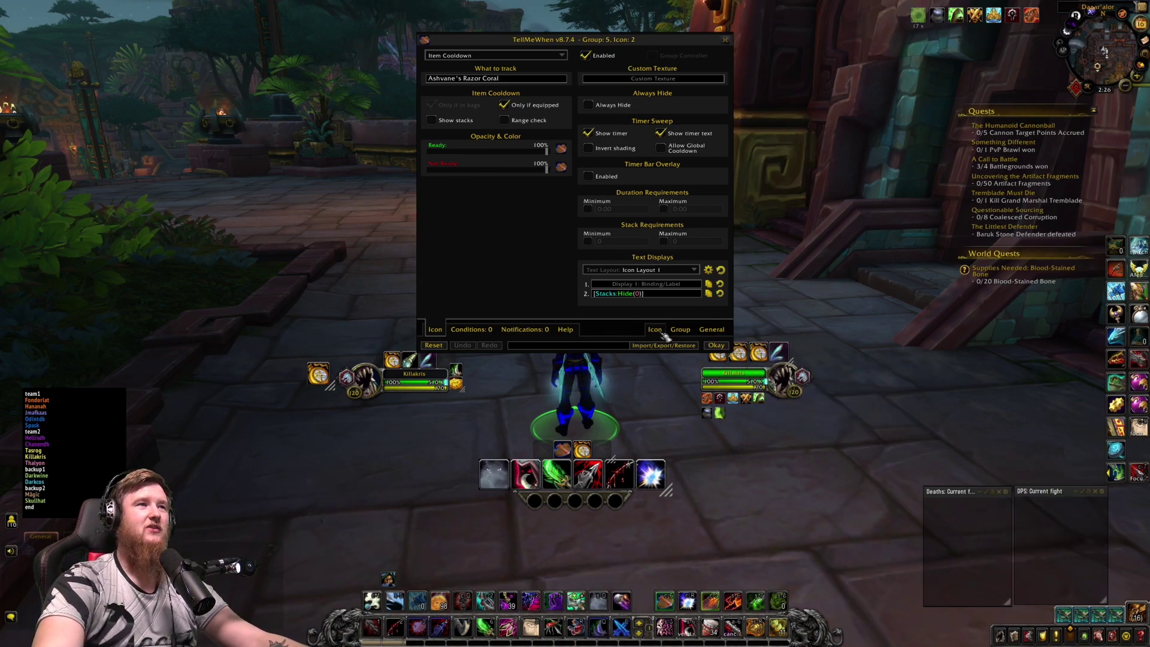
pyautogui.click(724, 39)
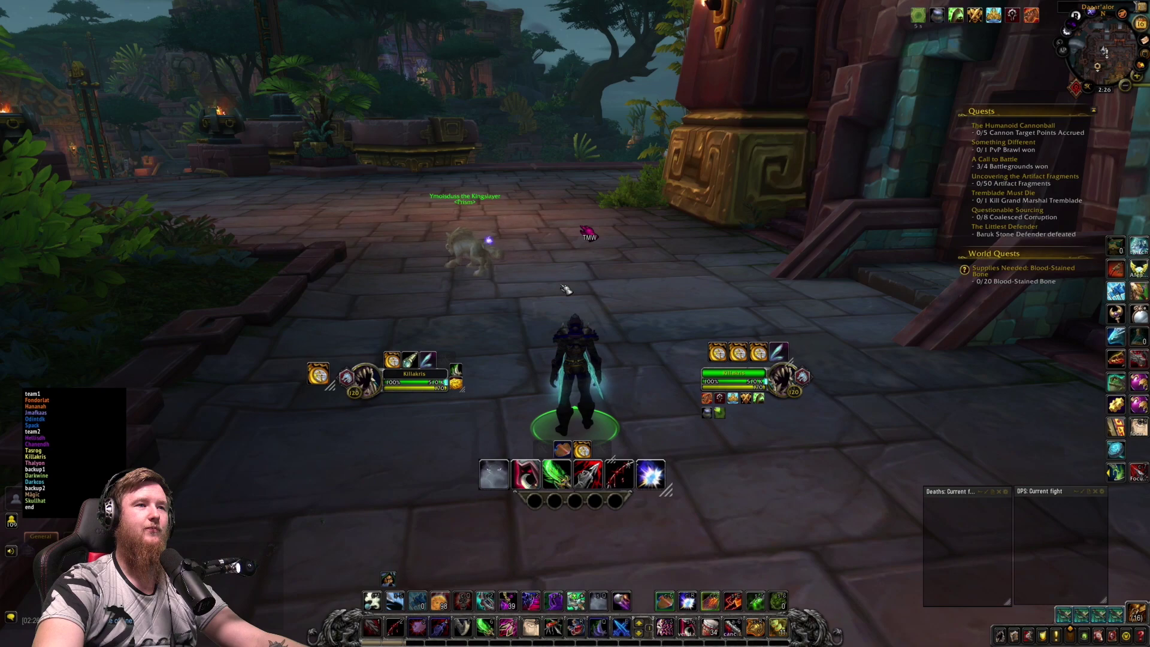
# - Examine the icon, group and general settings of TellMeWhen, starting from the empty first icon of group 5
pyautogui.rightClick(542, 451)
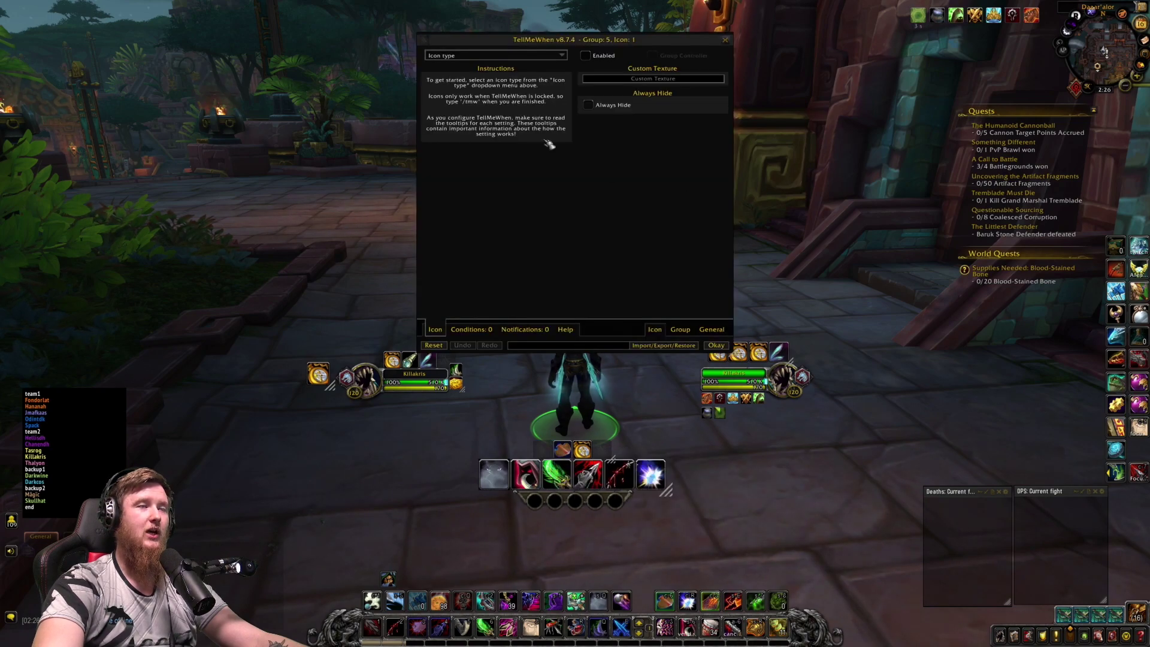
pyautogui.click(679, 330)
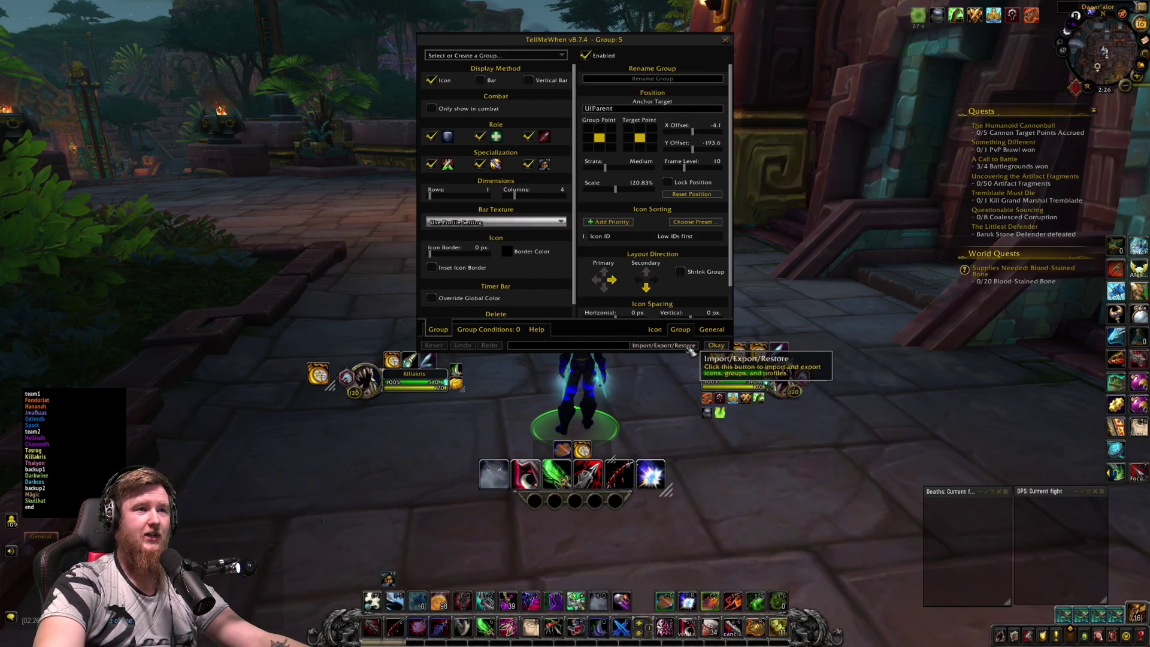
pyautogui.click(659, 330)
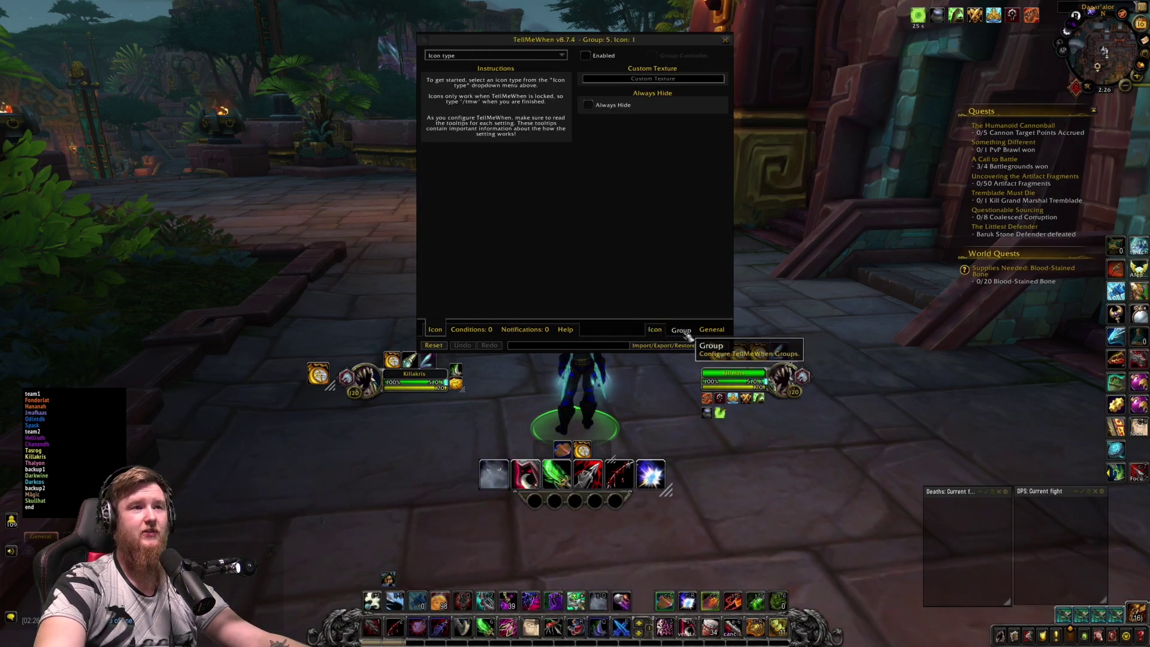
pyautogui.click(686, 332)
pyautogui.click(724, 332)
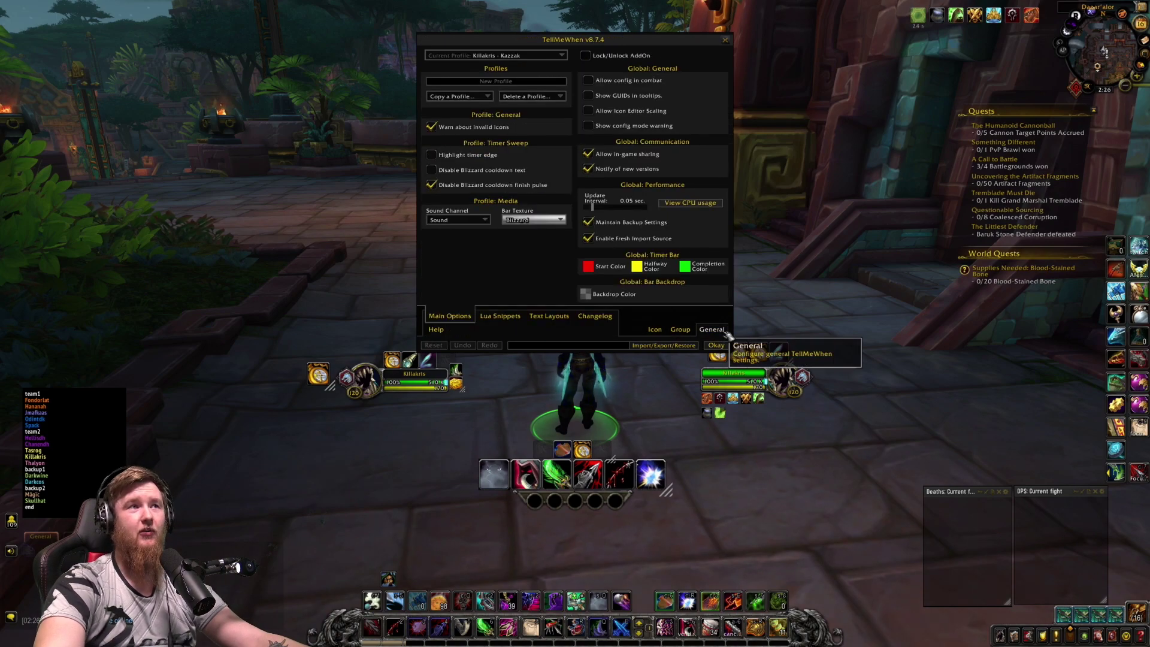
pyautogui.click(679, 332)
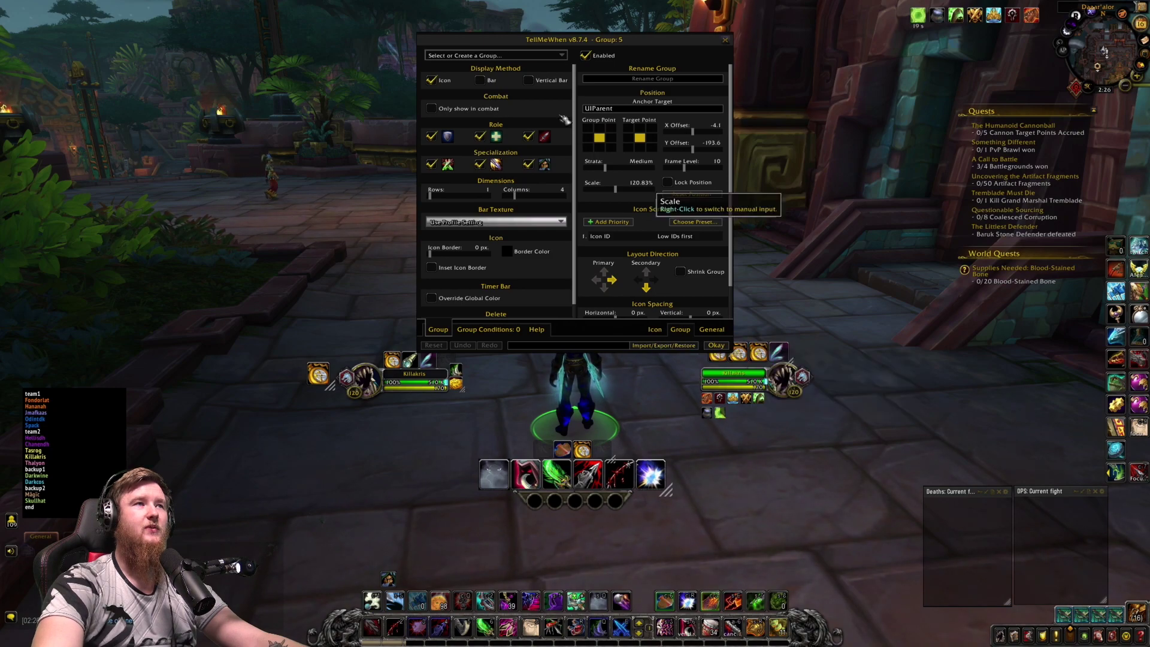
# - Create a new profile group in TellMeWhen
pyautogui.click(562, 55)
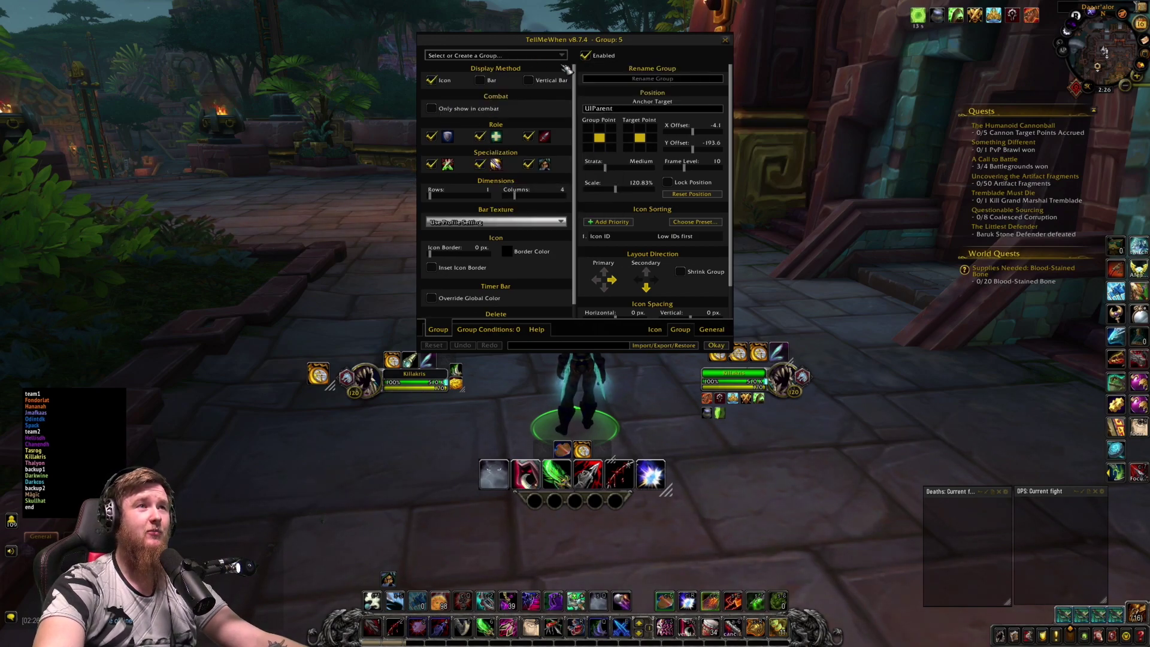
pyautogui.click(562, 55)
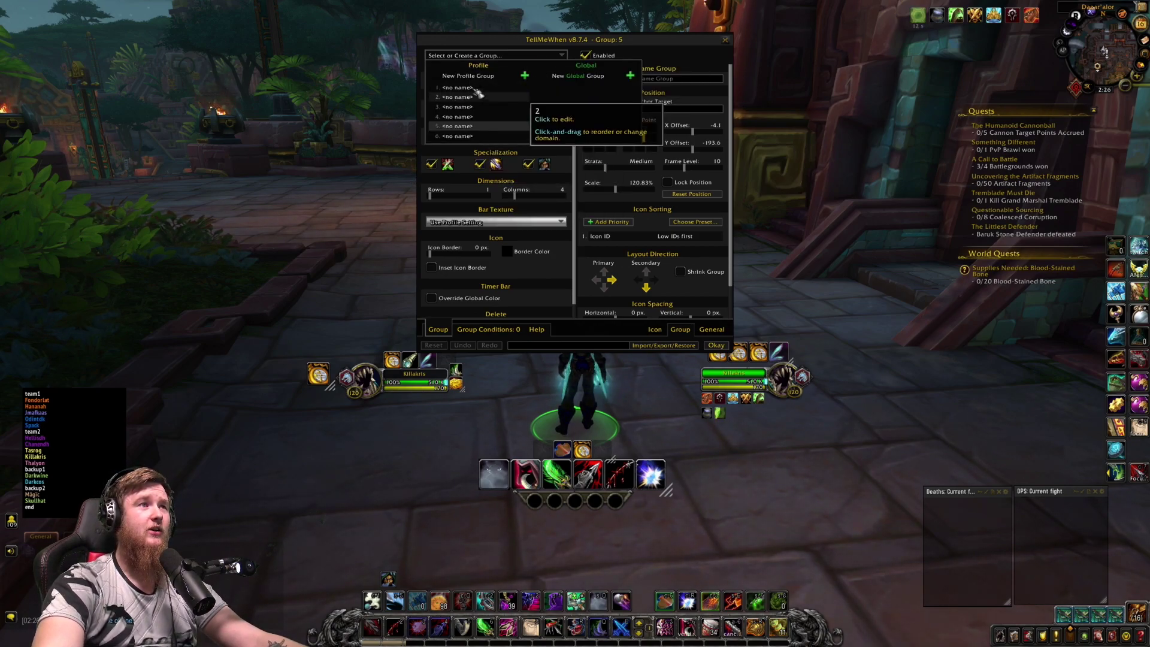
pyautogui.click(507, 82)
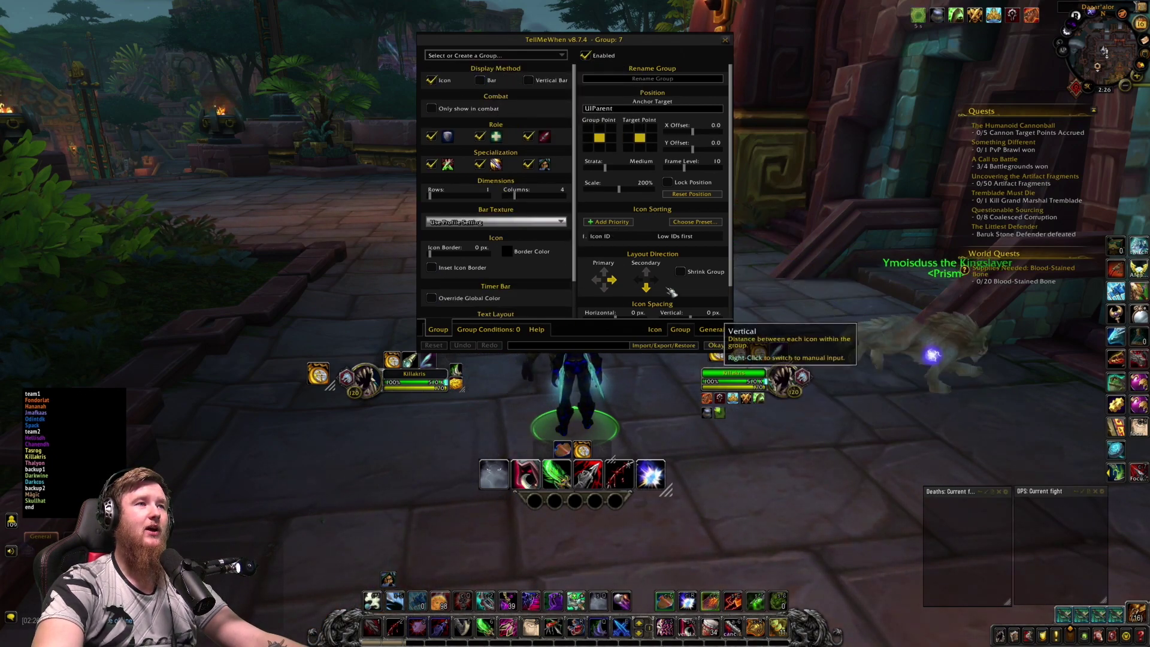
# - Move the settings window aside and place the new group centred above the character, at a Y offset of about -137
pyautogui.moveTo(600, 44); pyautogui.dragTo(890, 209)
pyautogui.moveTo(623, 323); pyautogui.dragTo(652, 109)
pyautogui.moveTo(616, 159); pyautogui.dragTo(614, 154)
pyautogui.moveTo(833, 208); pyautogui.dragTo(803, 154)
pyautogui.click(981, 457)
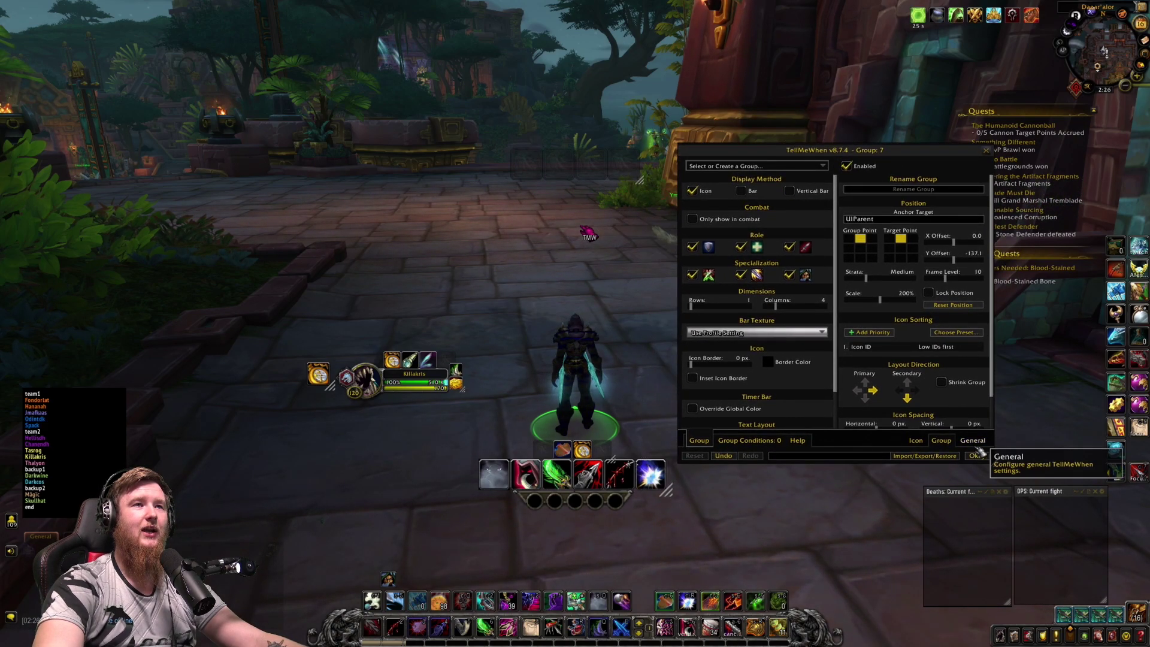
# - Load the first icon of the new group and set its icon type to Spell Cooldown
pyautogui.click(915, 441)
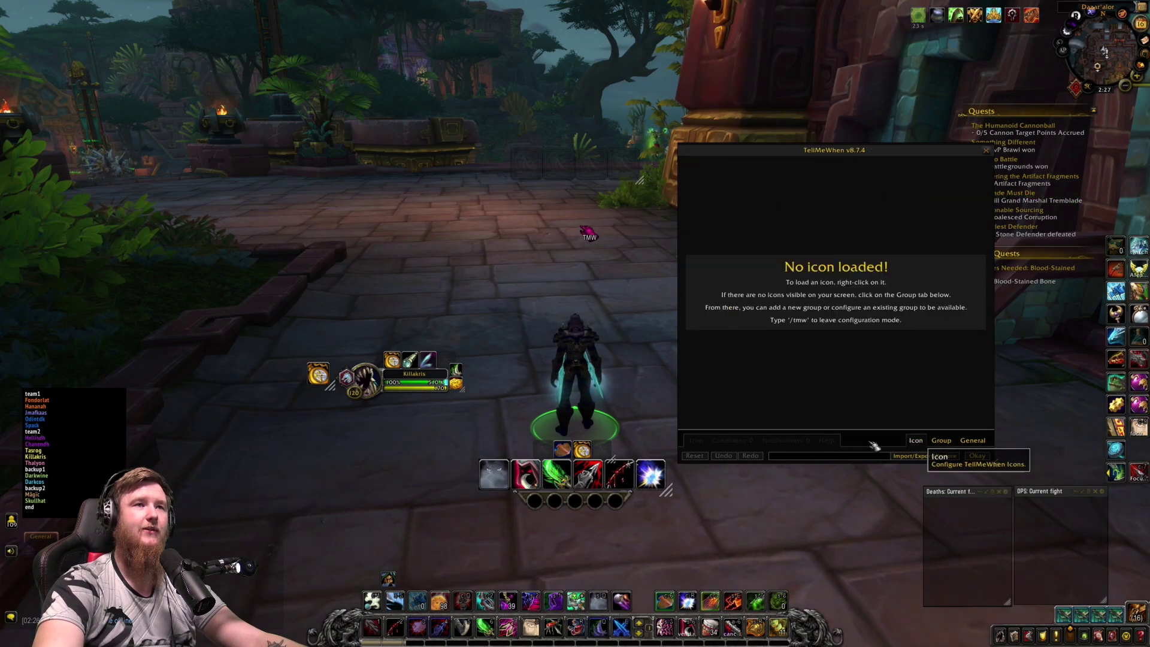
pyautogui.rightClick(528, 166)
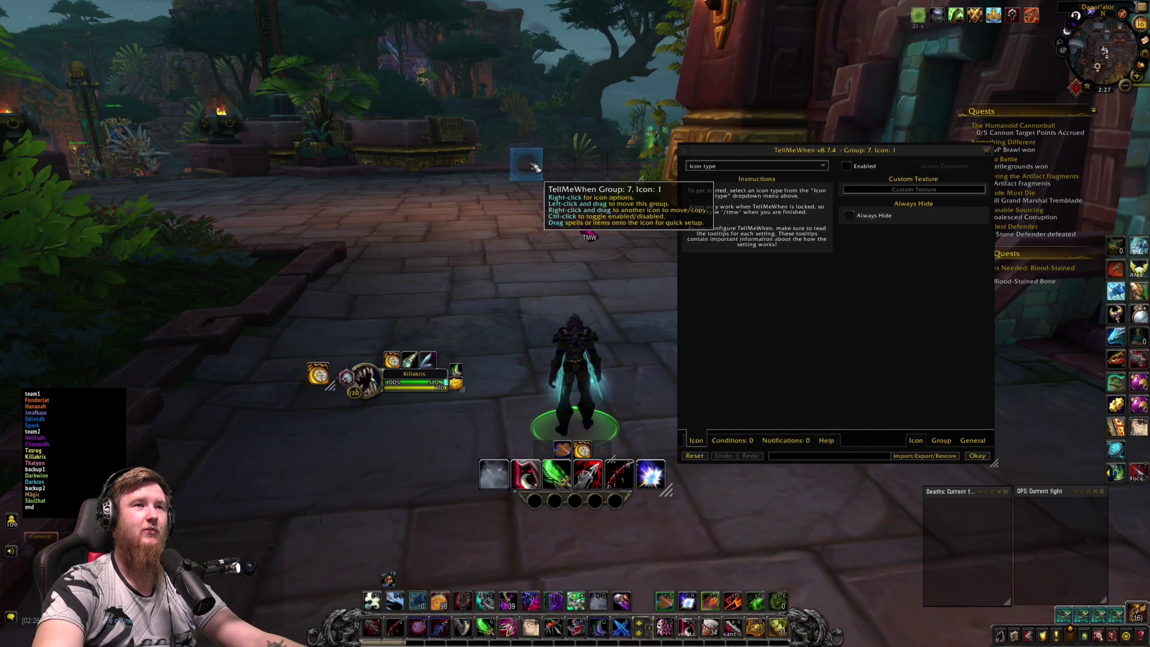
pyautogui.press('a')
pyautogui.press('d')
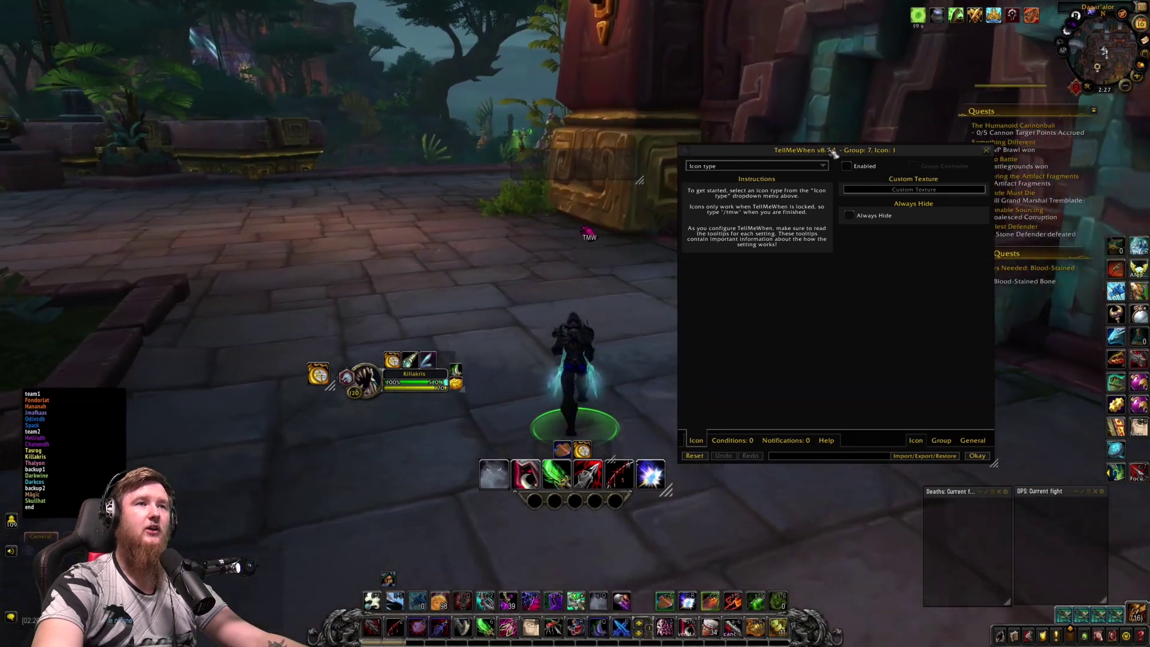
pyautogui.press('a')
pyautogui.click(824, 166)
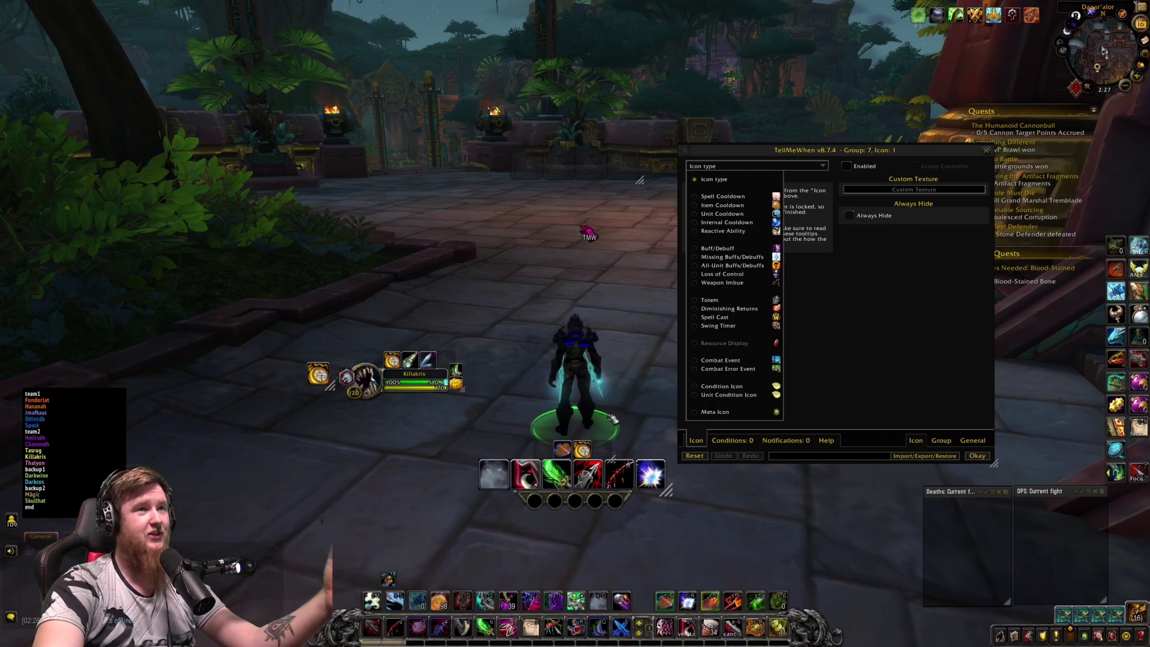
pyautogui.click(823, 166)
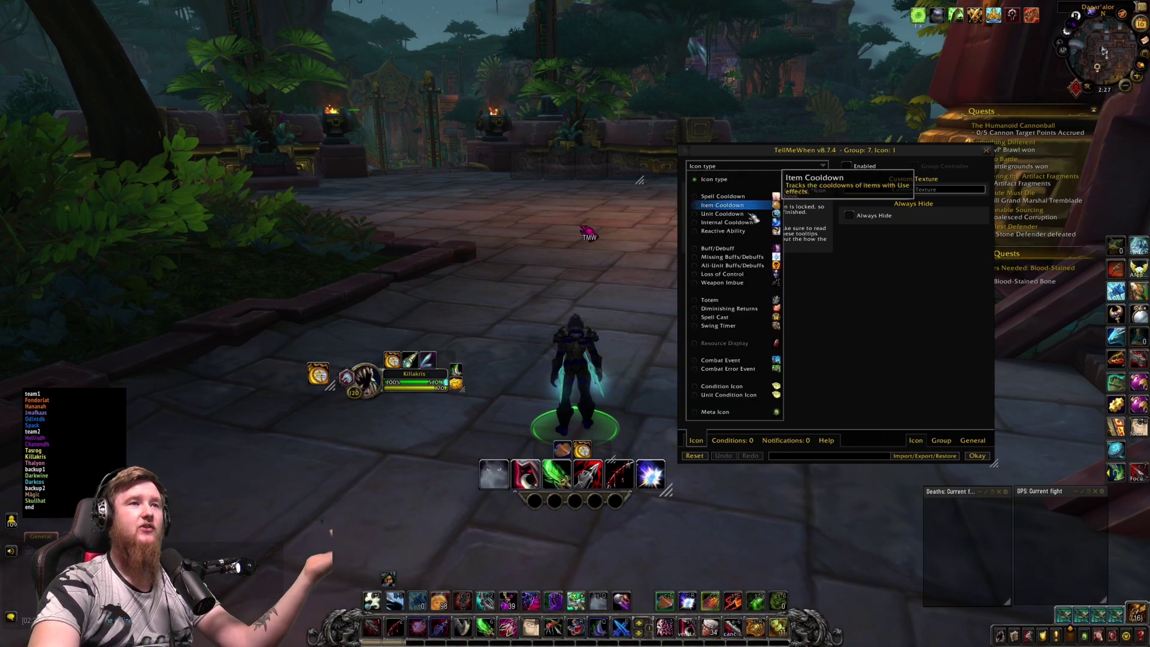
pyautogui.click(752, 197)
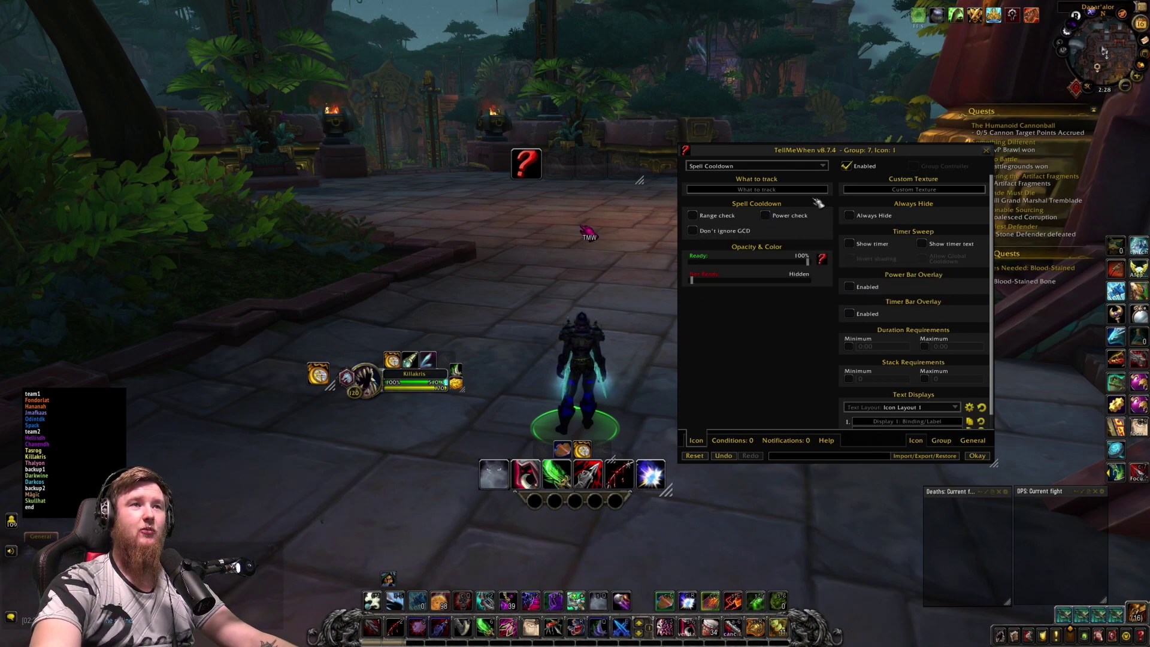
# - Set the icon to track Vendetta and Adrenaline Rush, and enable its Range check
pyautogui.write('vend')
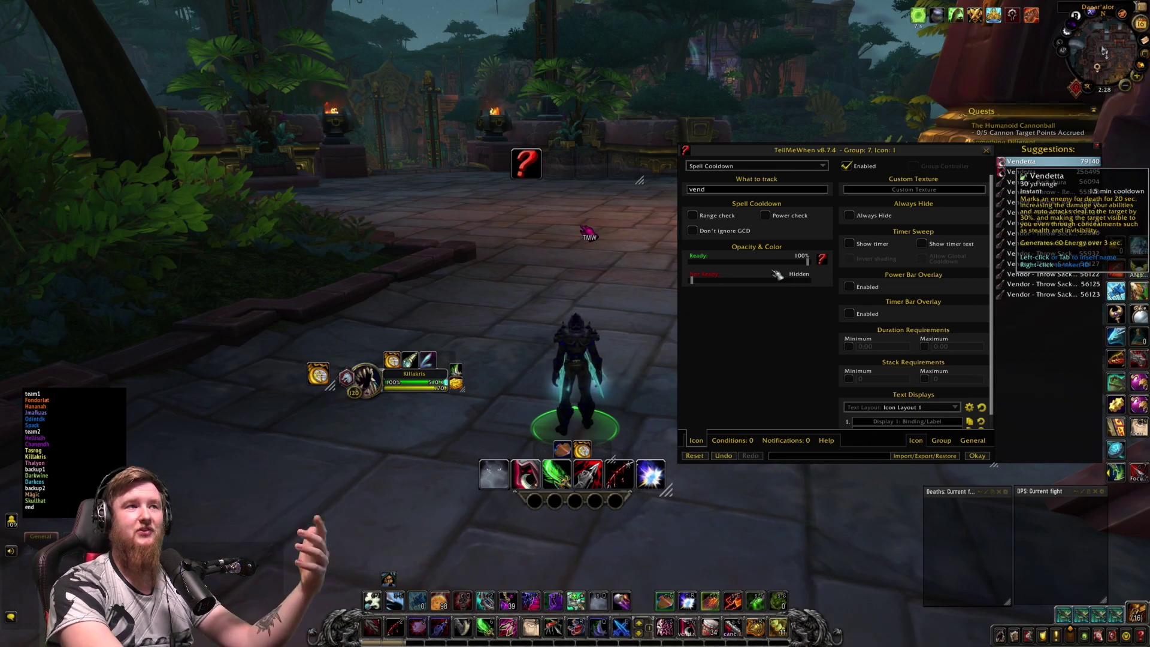
pyautogui.press('Return')
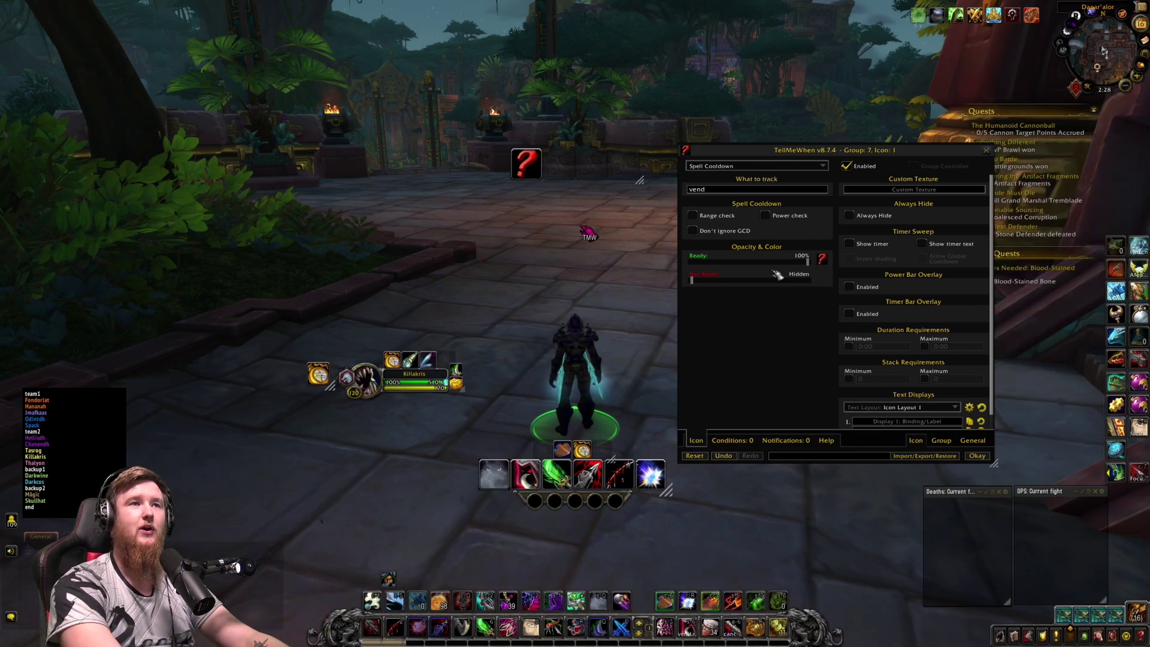
pyautogui.click(748, 189)
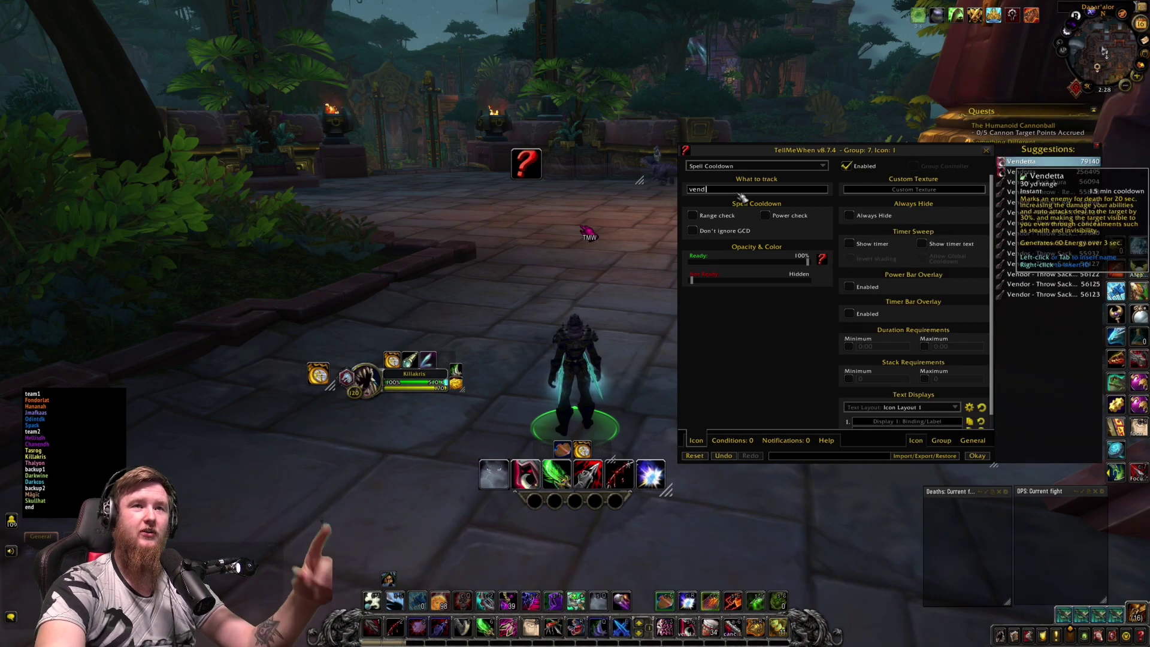
pyautogui.click(1038, 162)
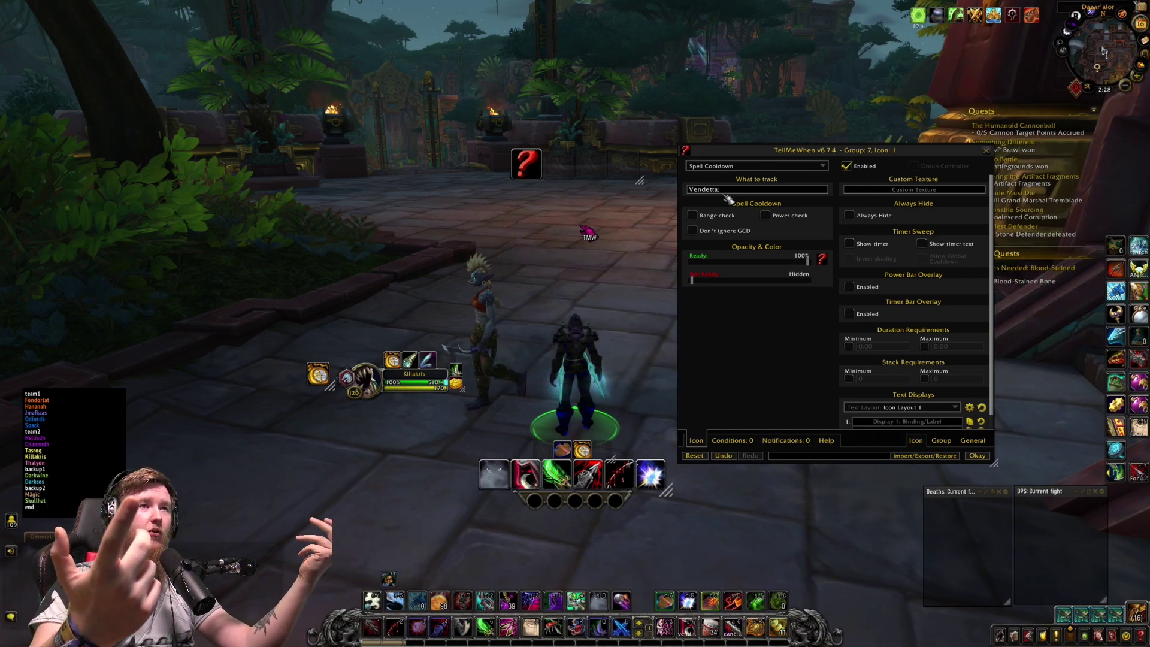
pyautogui.write('ad')
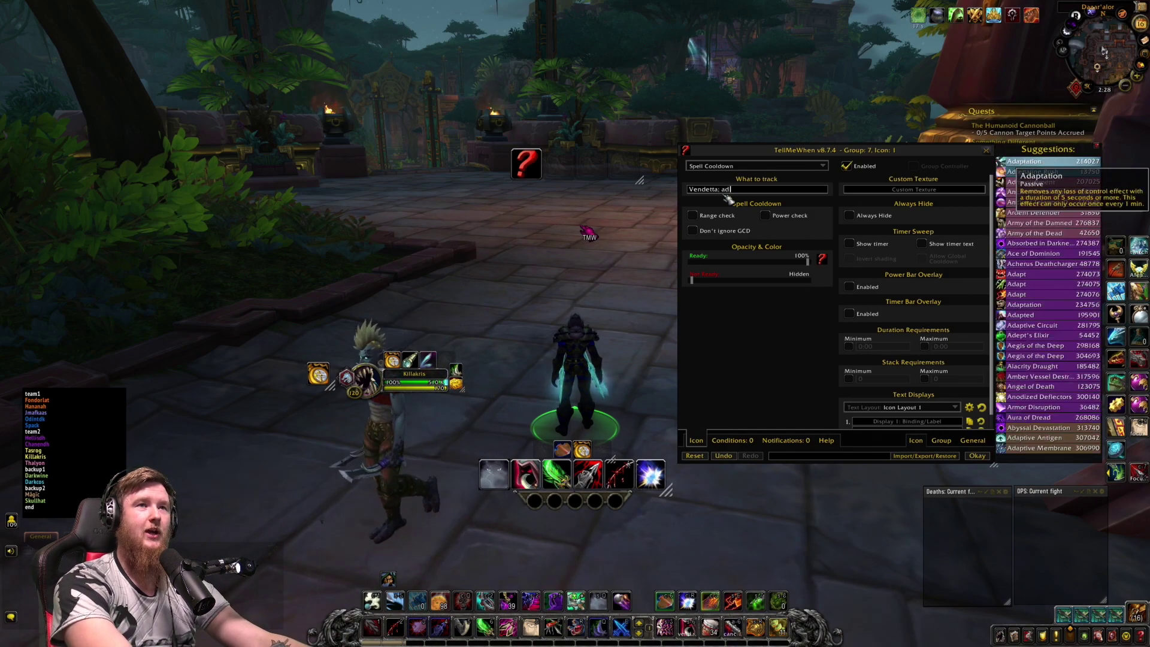
pyautogui.write('rena')
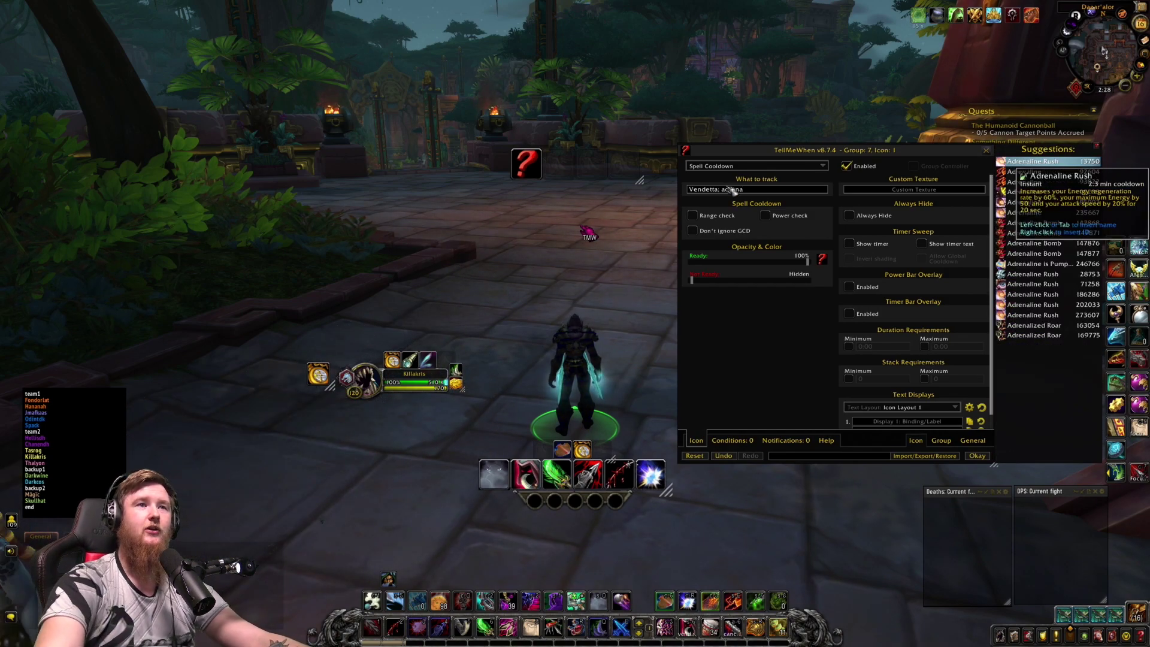
pyautogui.click(1039, 169)
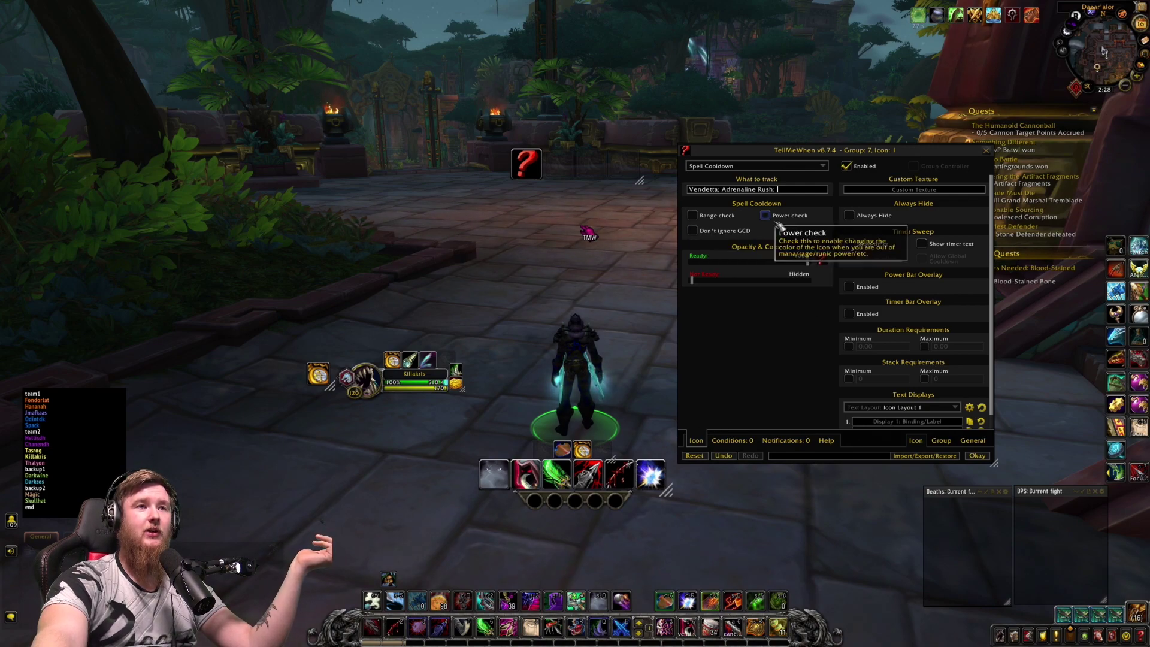
pyautogui.click(709, 220)
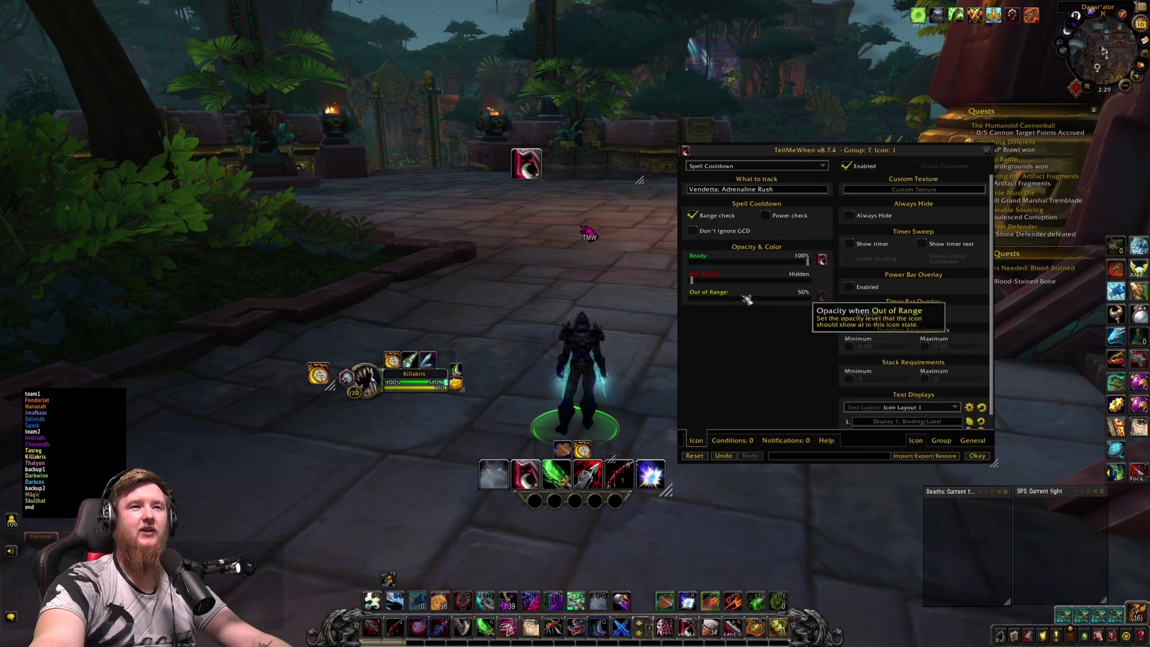
# - Set the Vendetta and Adrenaline Rush icon's opacity to 52% for the Out of Range state
pyautogui.moveTo(775, 305); pyautogui.dragTo(701, 315)
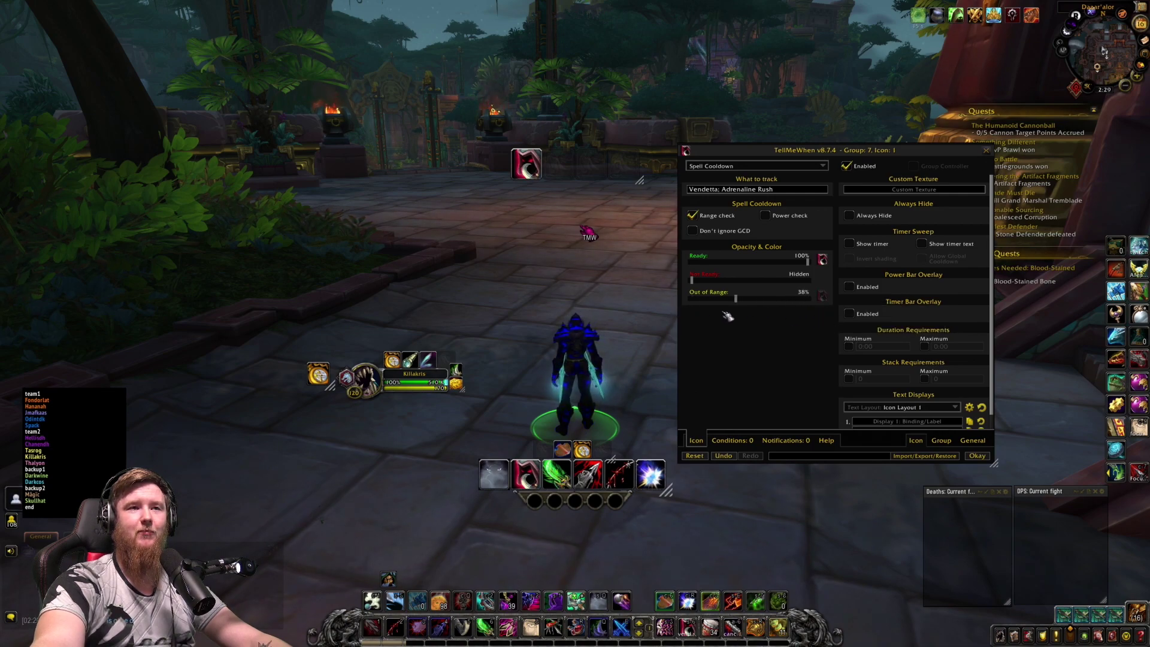
pyautogui.moveTo(799, 314); pyautogui.dragTo(740, 307)
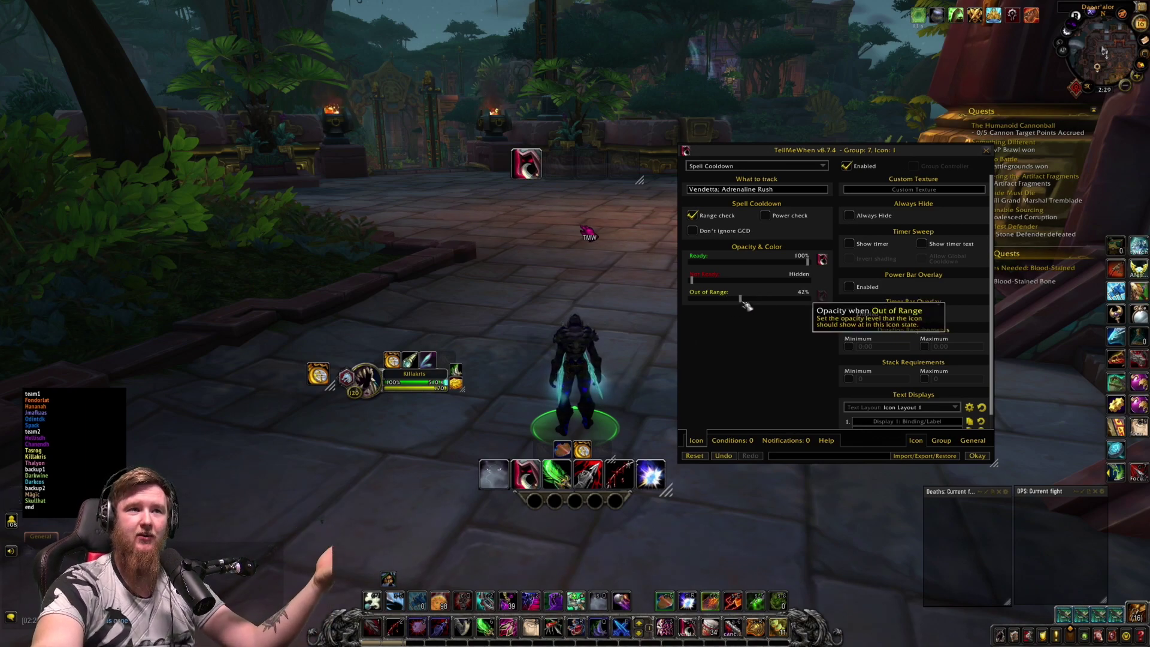
pyautogui.moveTo(746, 305); pyautogui.dragTo(758, 307)
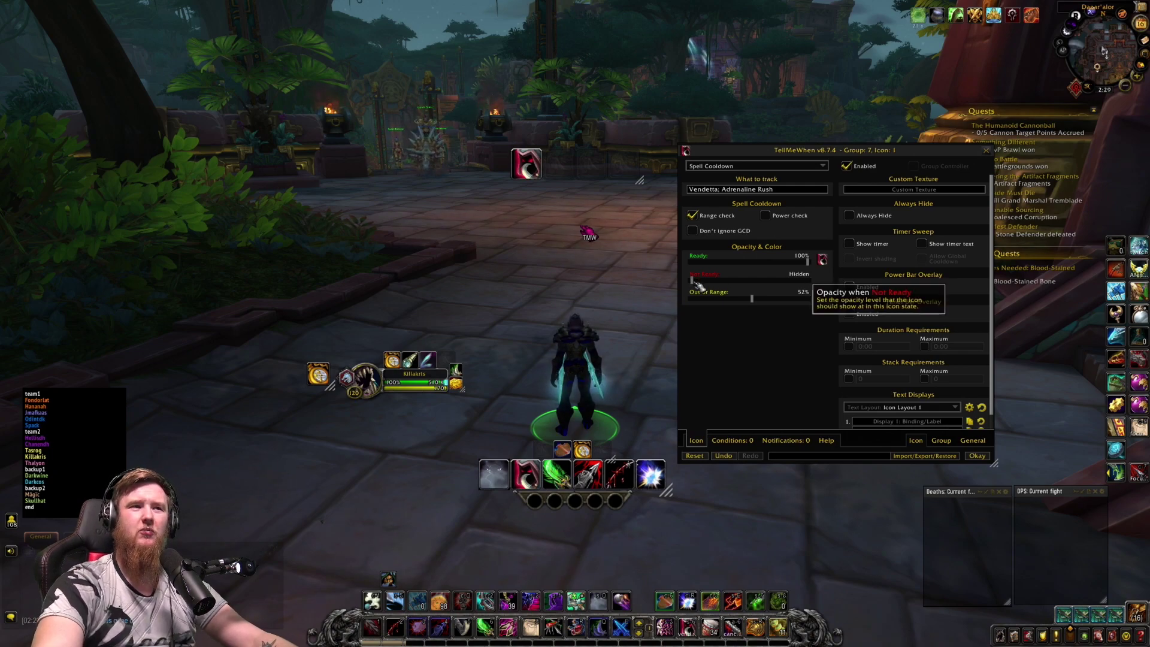
# - Set the icon's Not Ready opacity to 100% and enable both Show timer and Show timer text
pyautogui.moveTo(692, 280); pyautogui.dragTo(786, 279)
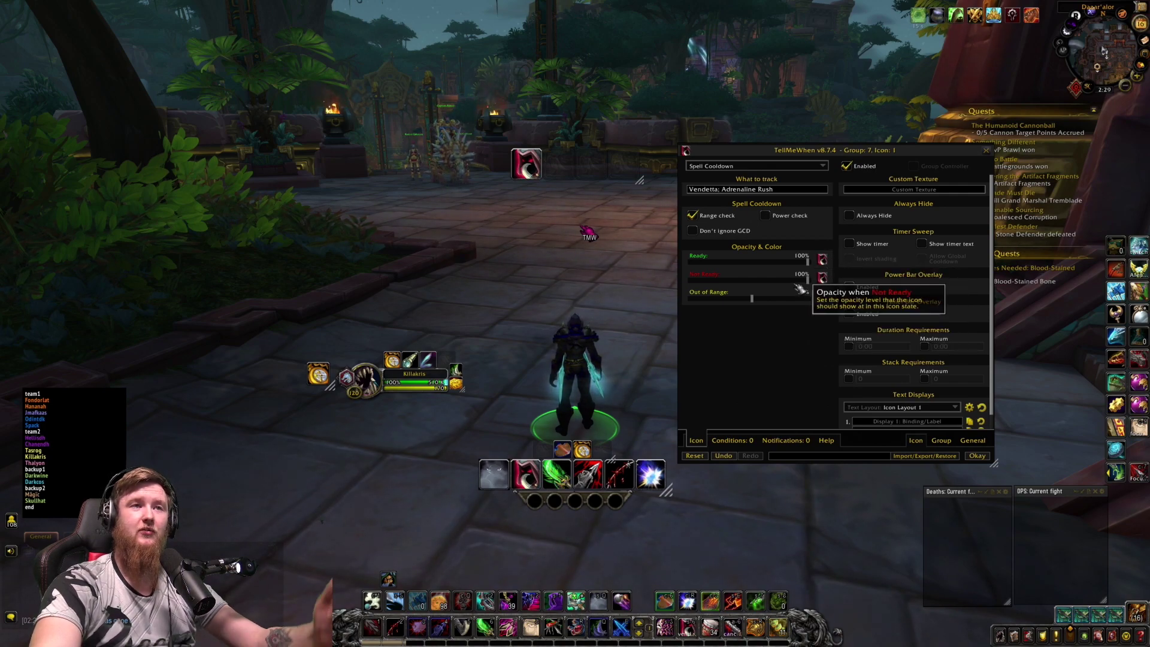
pyautogui.moveTo(814, 281); pyautogui.dragTo(654, 280)
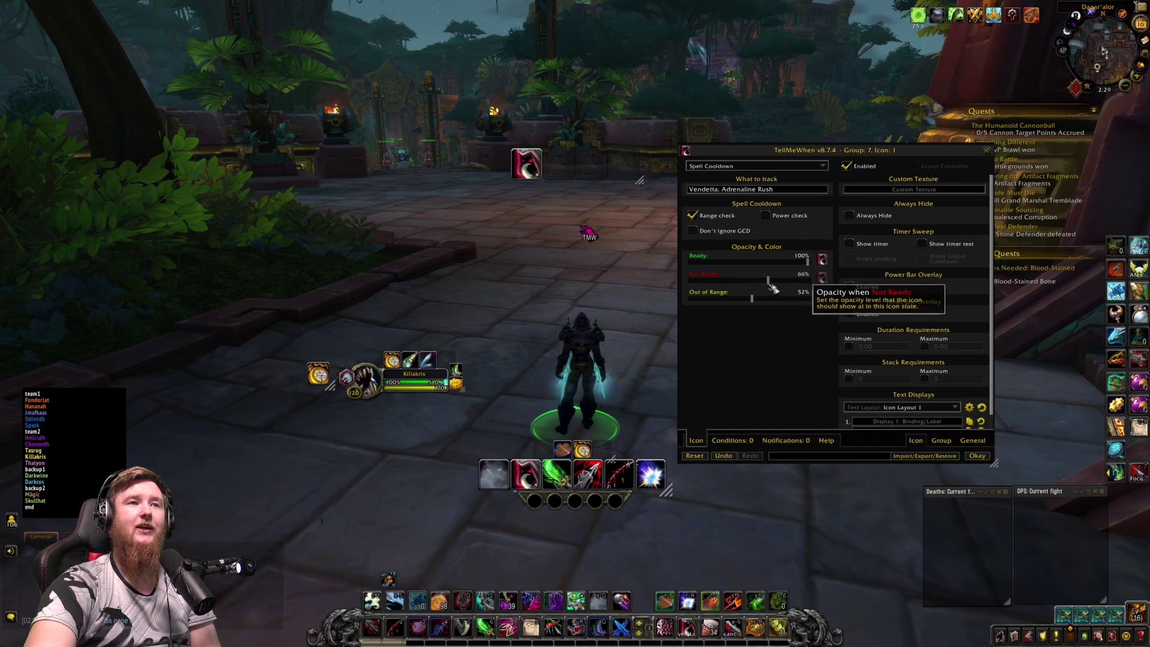
pyautogui.moveTo(701, 285); pyautogui.dragTo(808, 279)
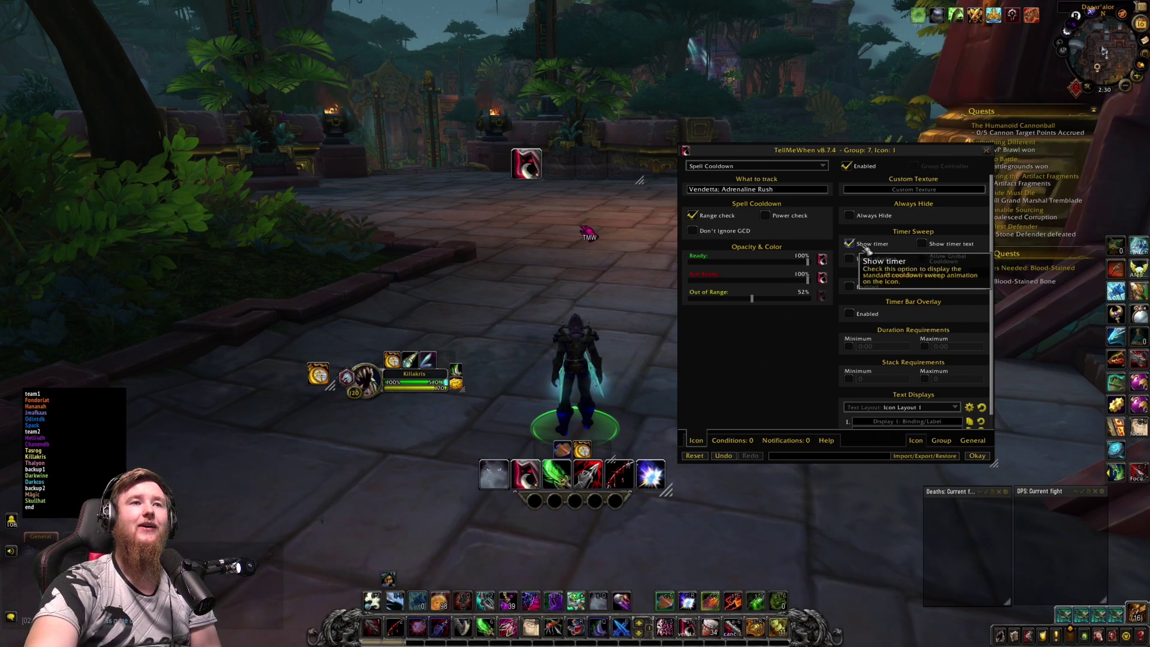
pyautogui.click(921, 243)
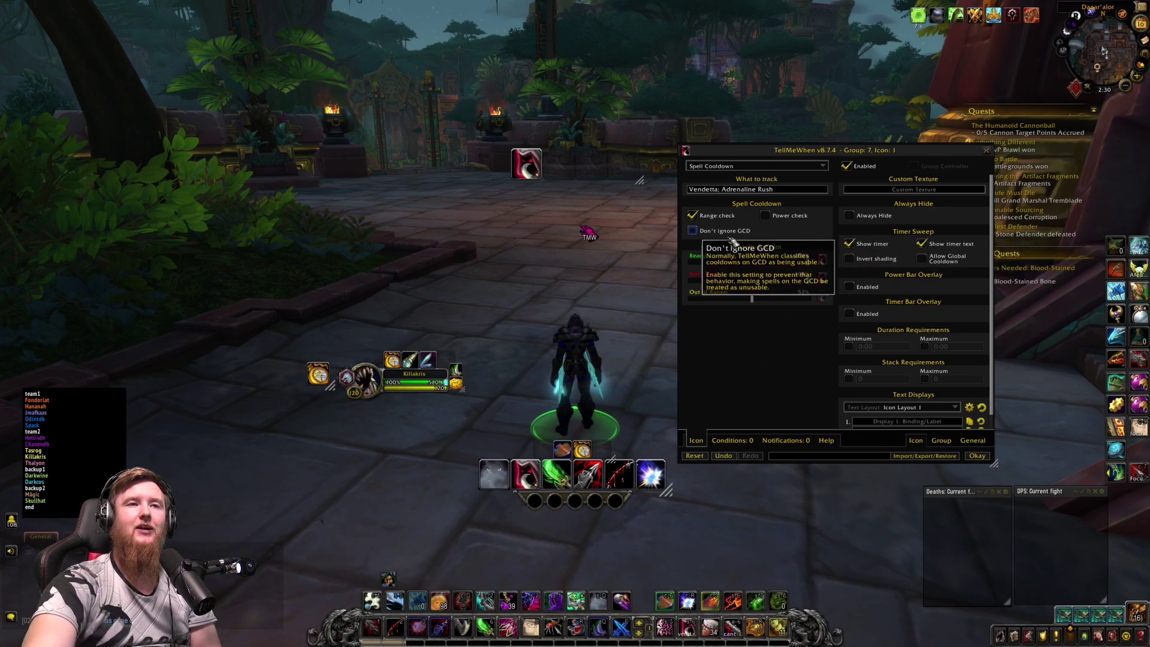
pyautogui.click(847, 241)
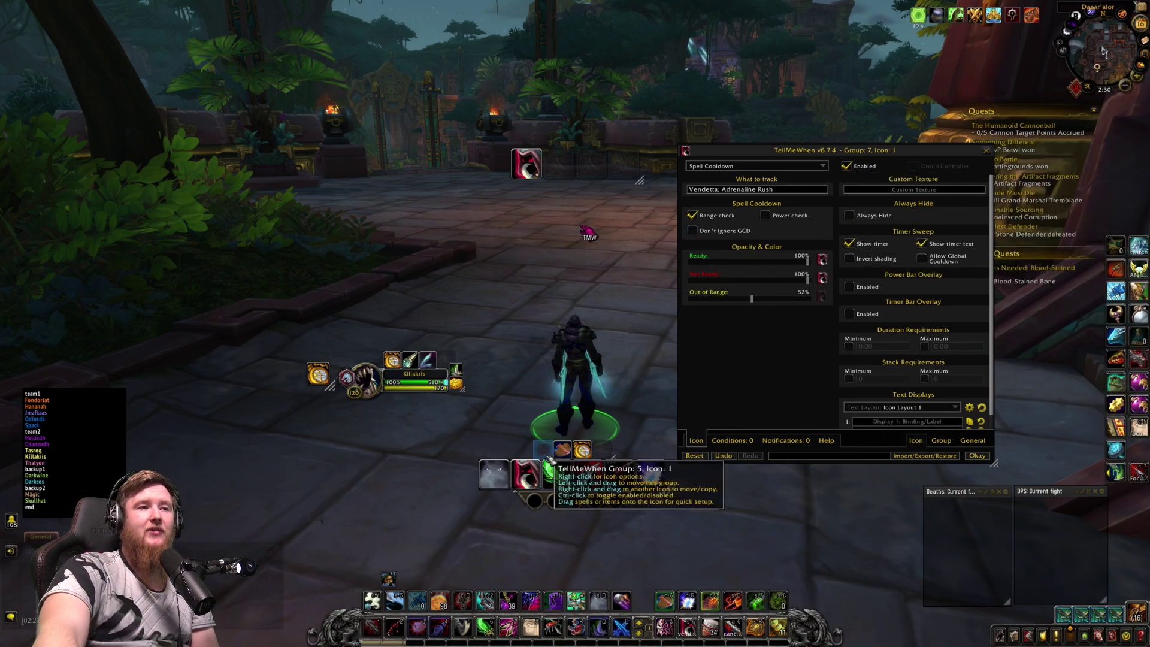
# - Load the second icon of the new group and set its icon type to Buff/Debuff
pyautogui.rightClick(548, 154)
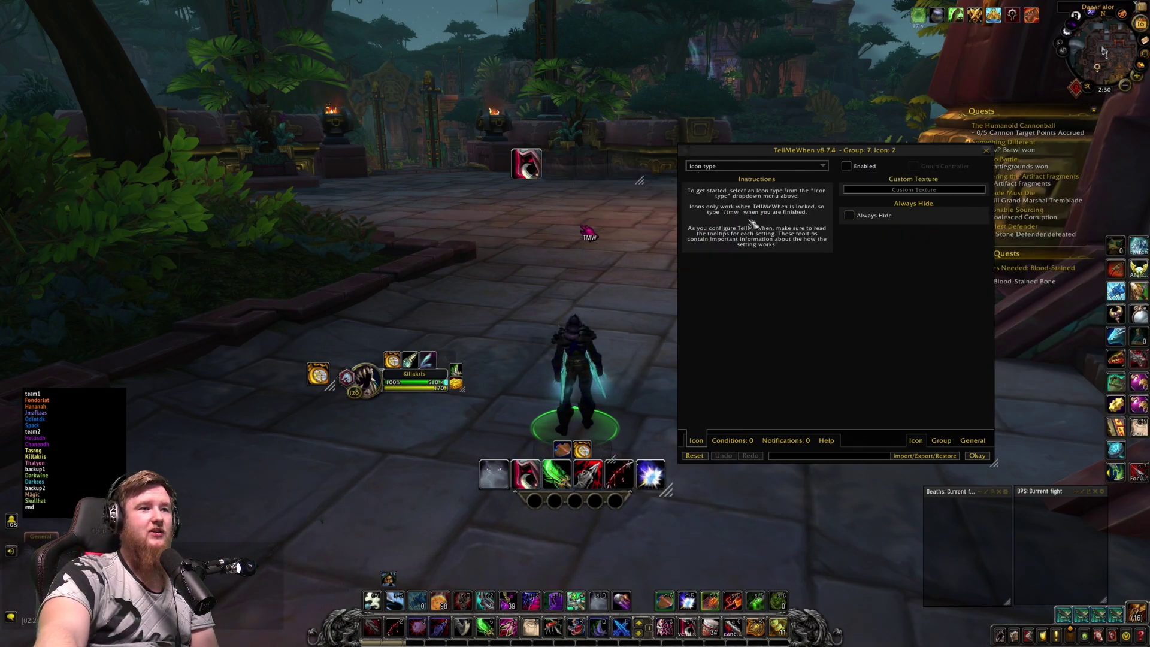
pyautogui.click(823, 166)
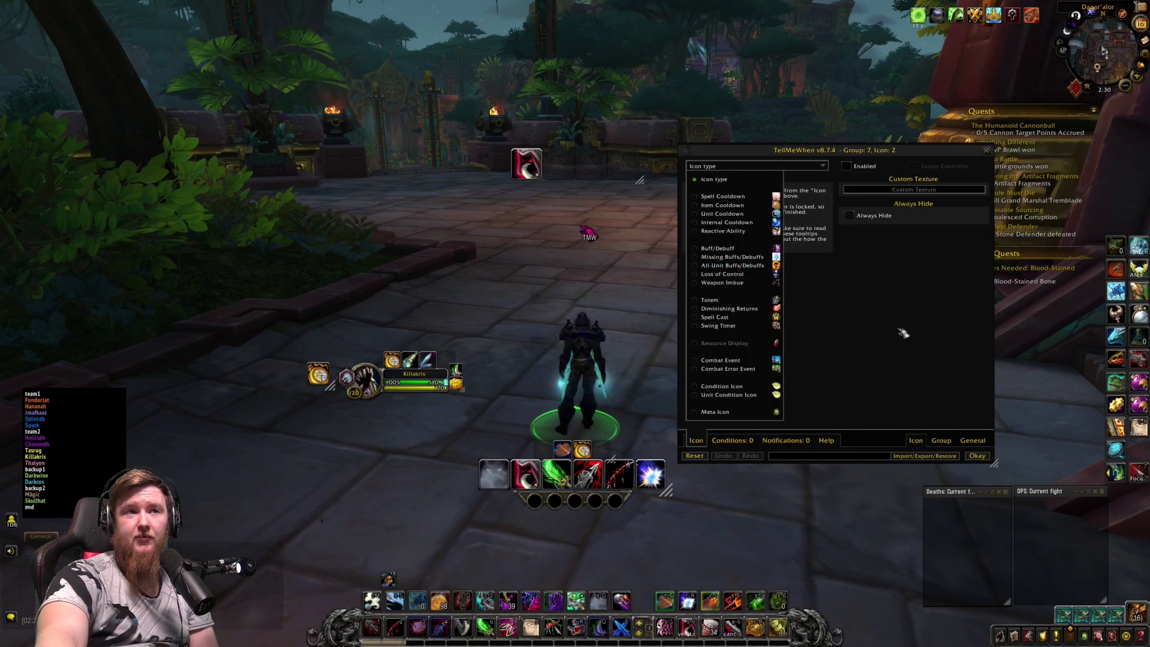
pyautogui.click(825, 167)
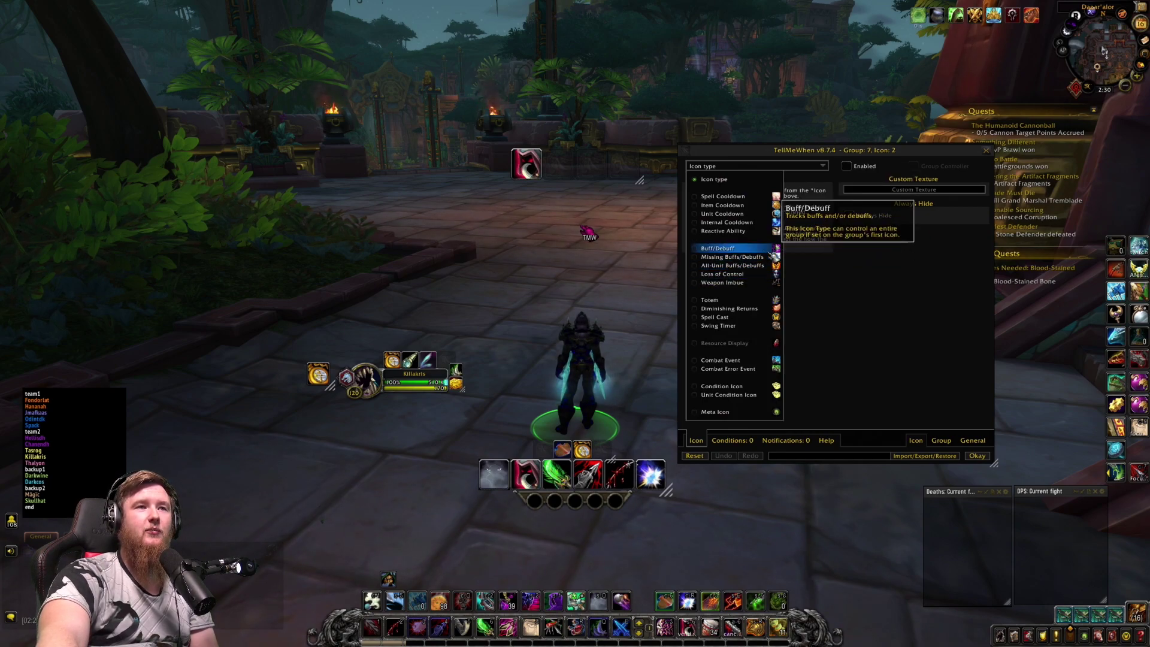
pyautogui.click(771, 250)
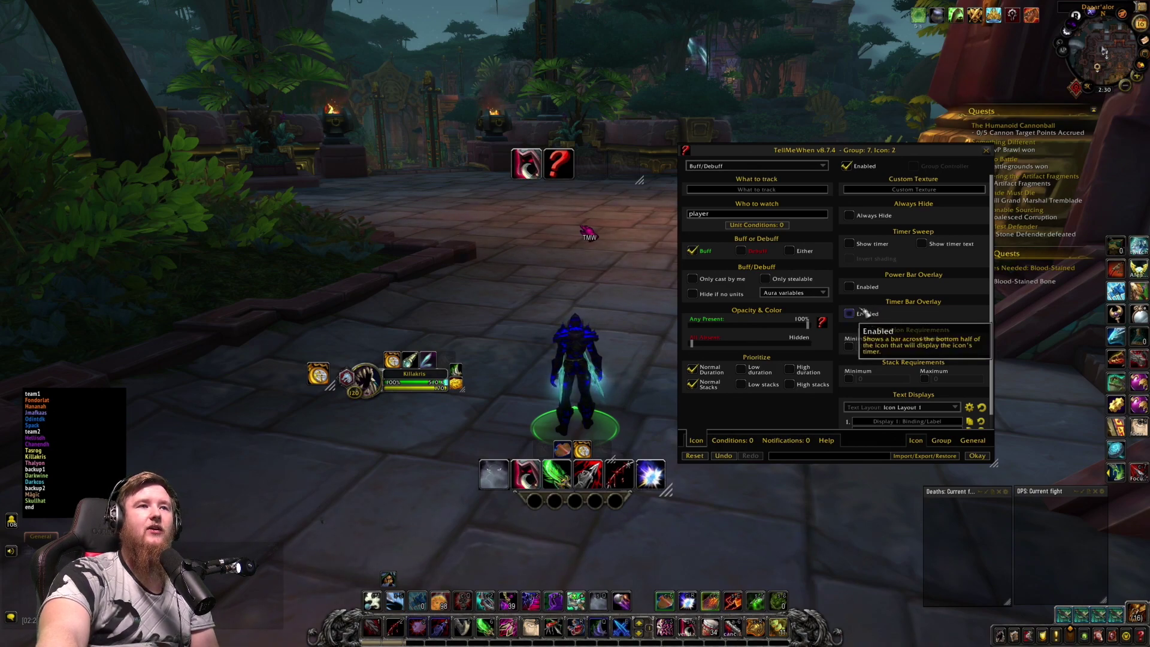
# - Set the second icon to track Rupture, using the suggested spell entry
pyautogui.click(758, 194)
pyautogui.write('Ru')
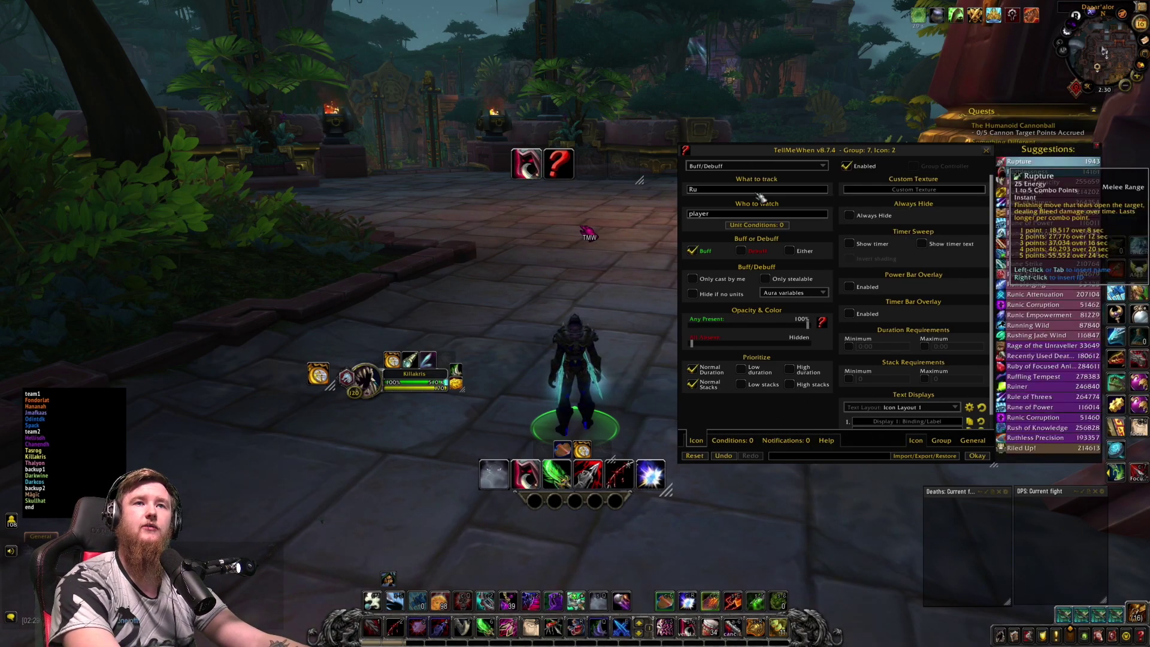
pyautogui.press('Return')
pyautogui.click(758, 191)
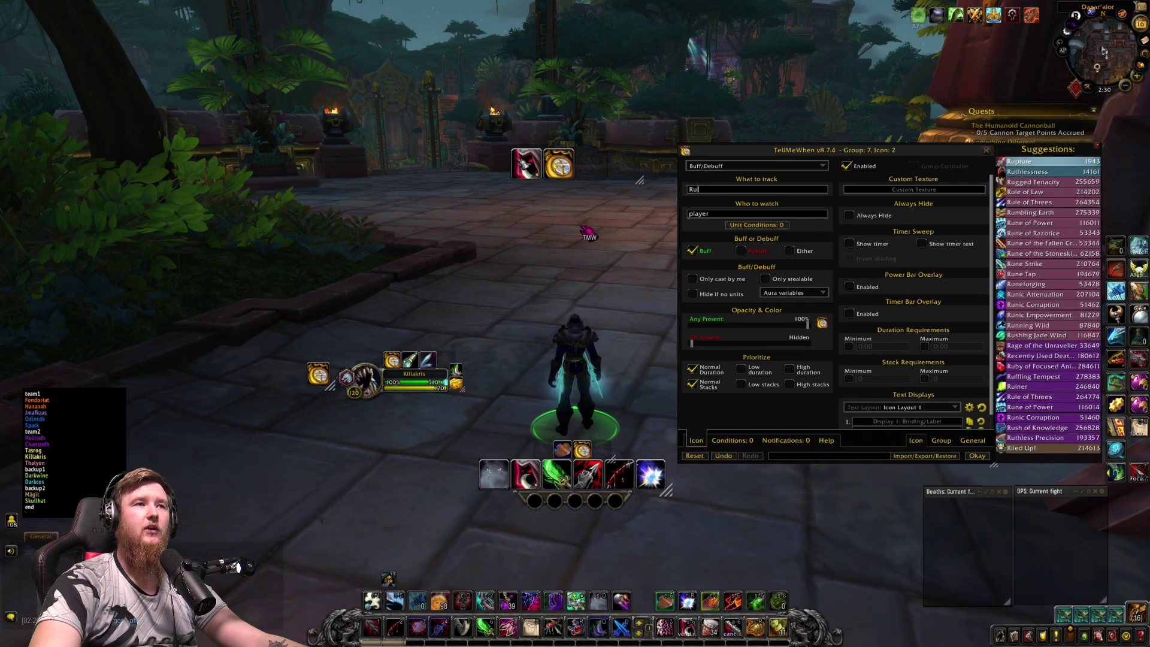
pyautogui.click(1051, 161)
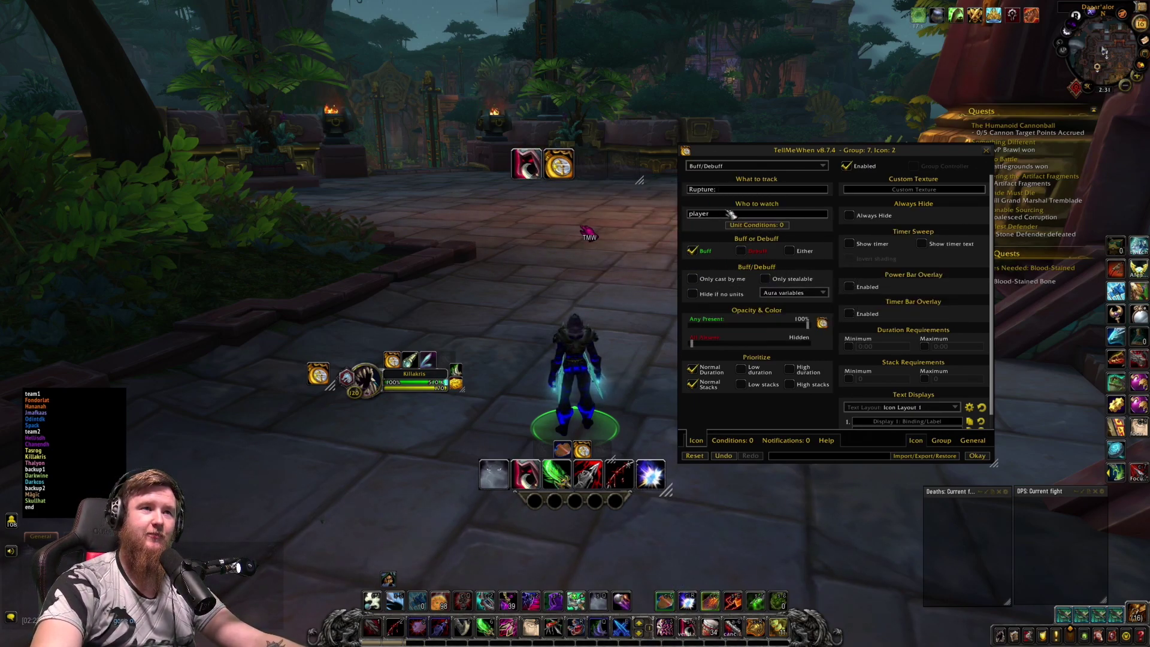
# - Set the Rupture icon to watch the target for debuffs, with Only cast by me enabled
pyautogui.press('Tab')
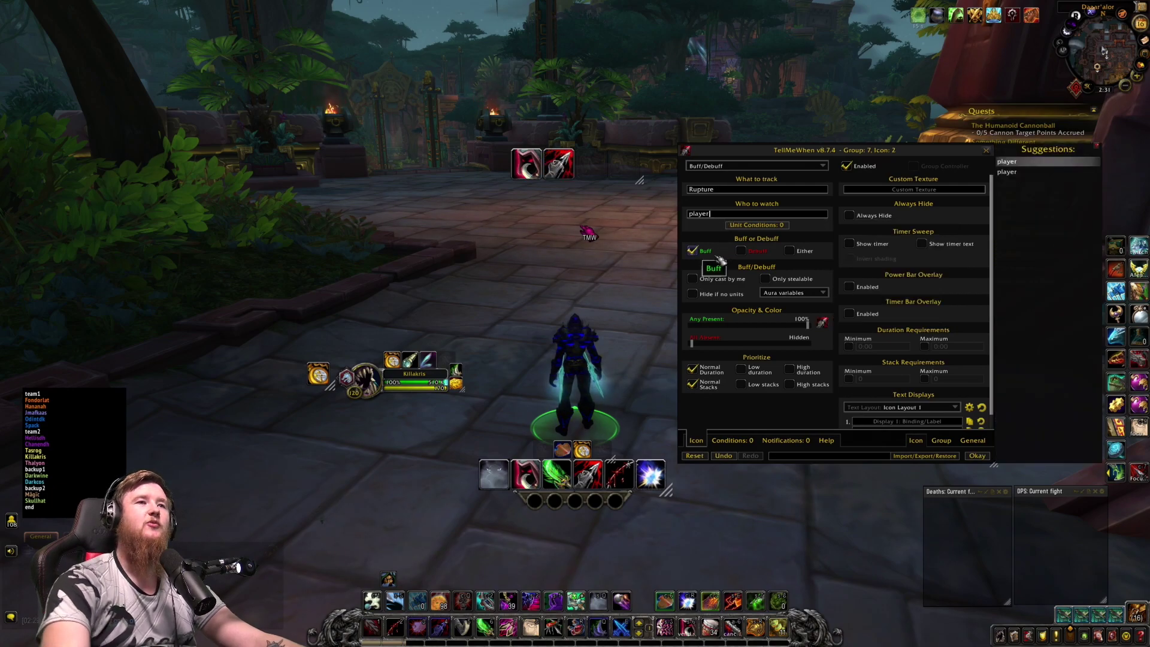
pyautogui.press('BackSpace')
pyautogui.press('BackSpace')
pyautogui.press('BackSpace')
pyautogui.press('BackSpace')
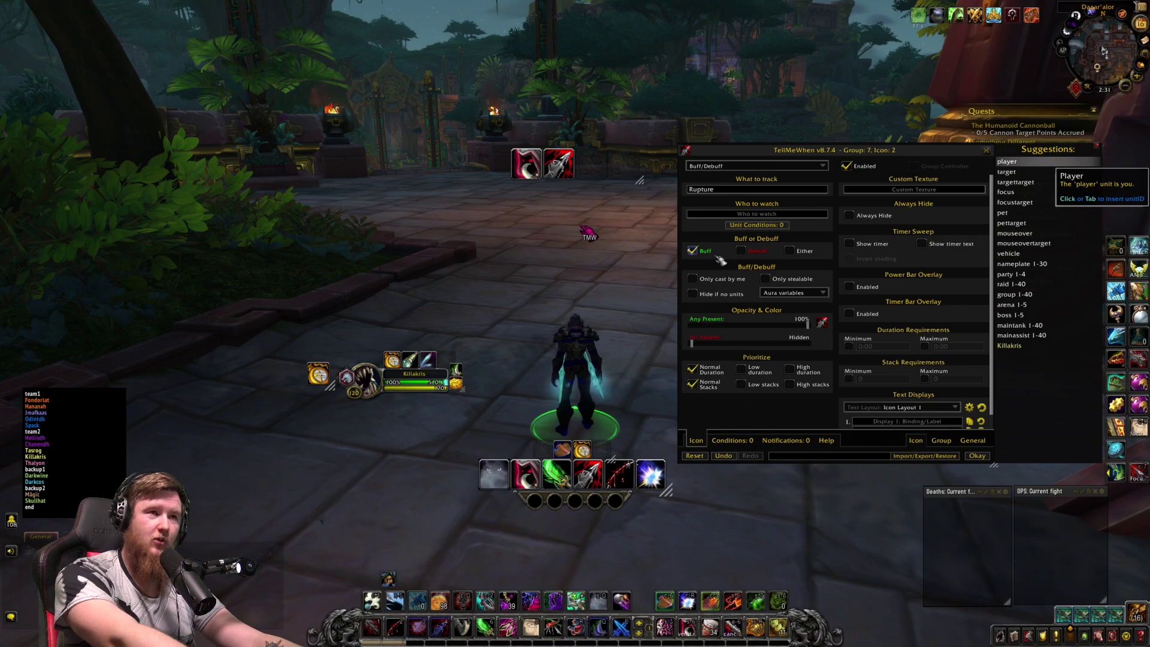
pyautogui.write('tar')
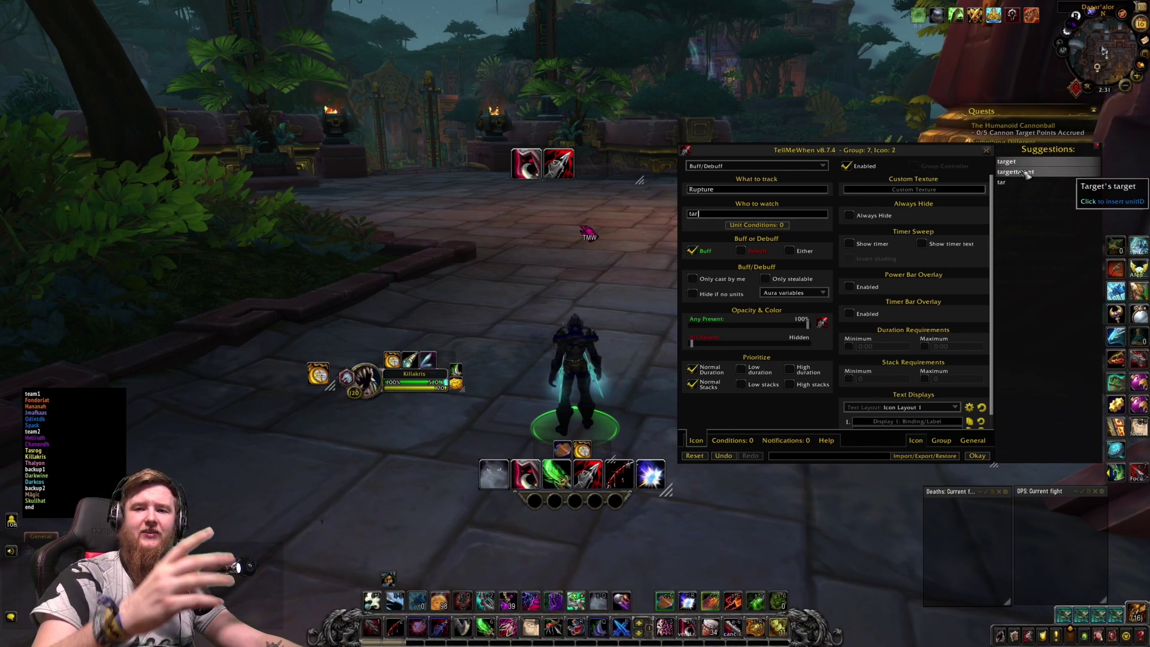
pyautogui.press('BackSpace')
pyautogui.press('BackSpace')
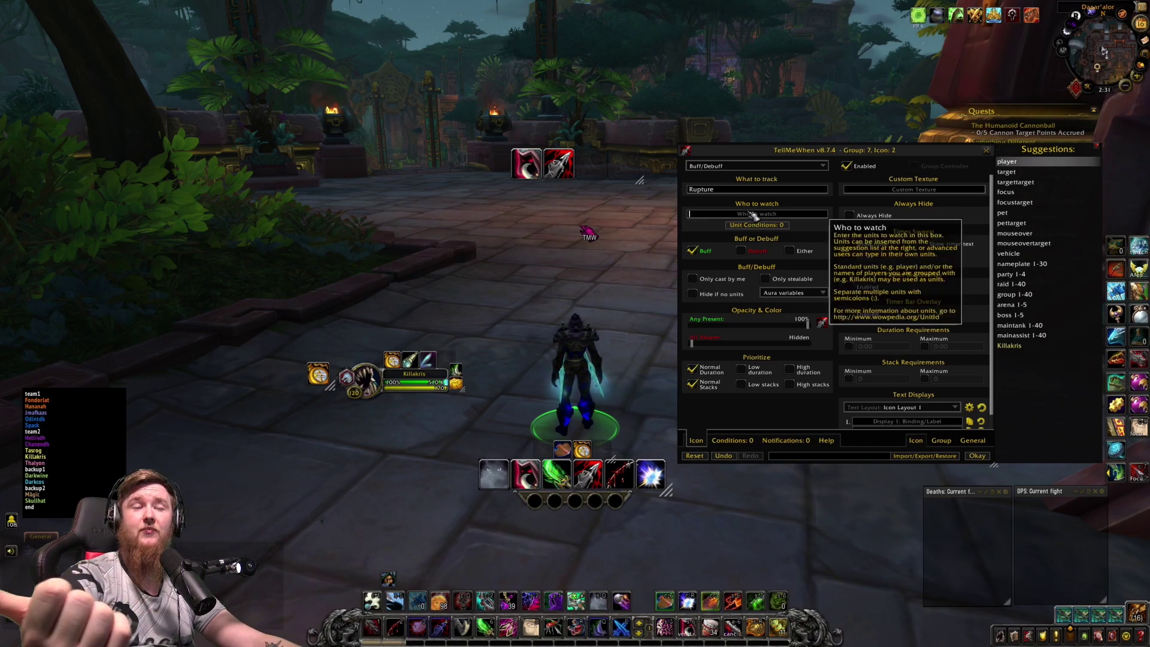
pyautogui.write('ar')
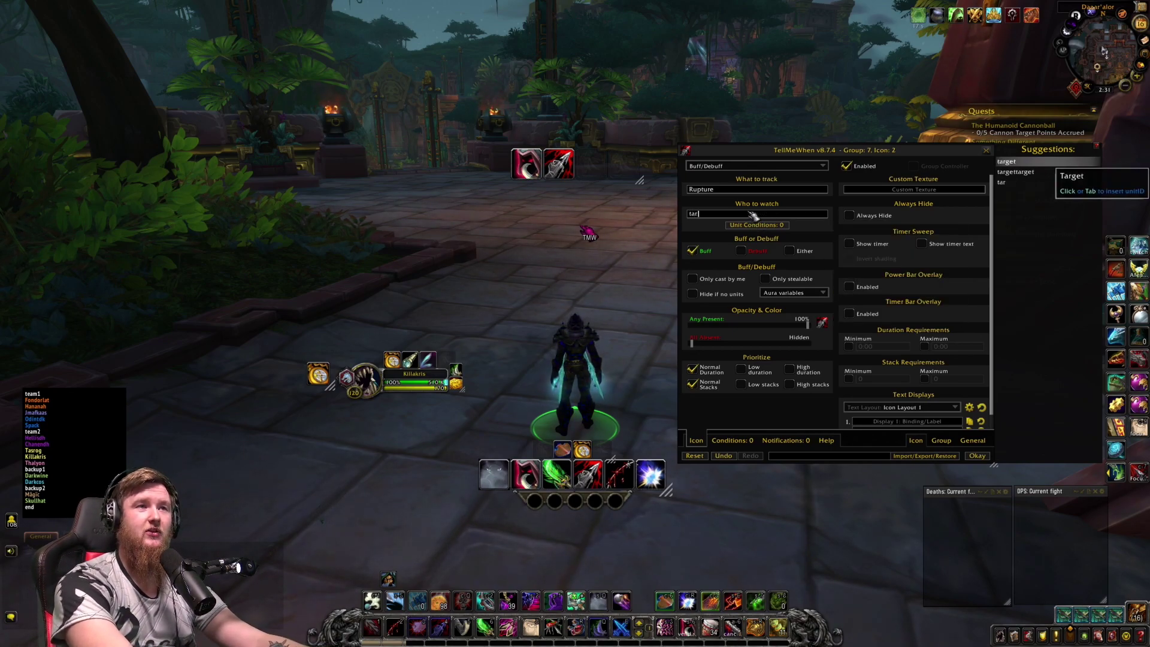
pyautogui.write('get')
pyautogui.press('Return')
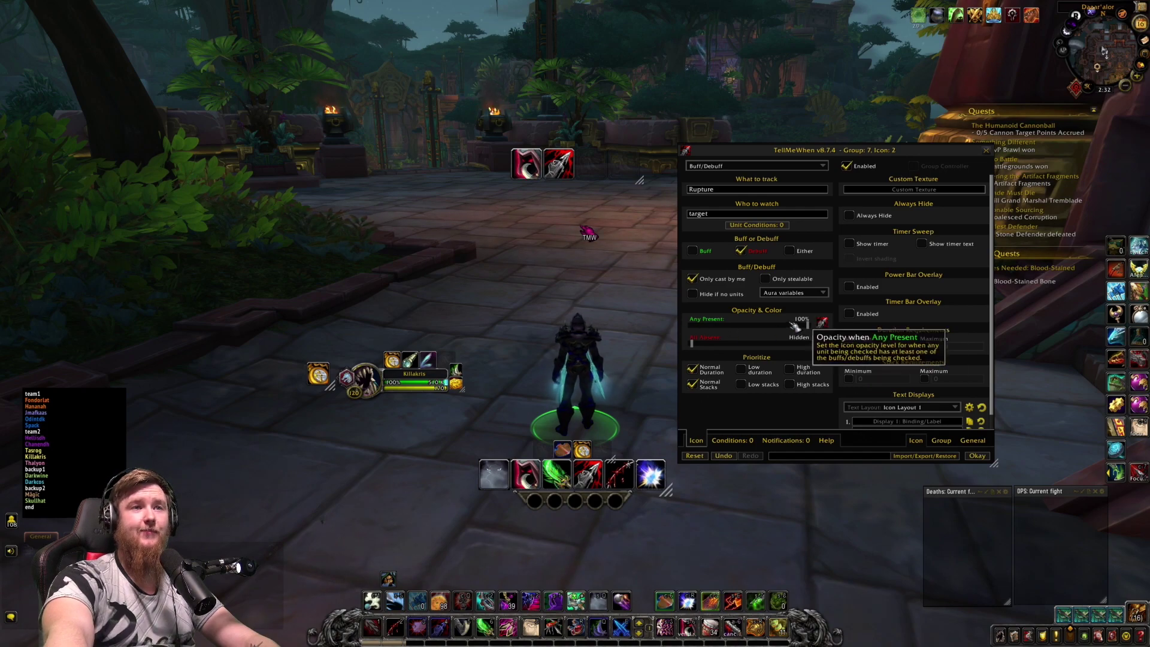
# - Try hiding the Rupture icon when the debuff is present and showing it at 100% when absent, and restore the original opacities
pyautogui.moveTo(806, 324); pyautogui.dragTo(691, 324)
pyautogui.moveTo(757, 348); pyautogui.dragTo(841, 358)
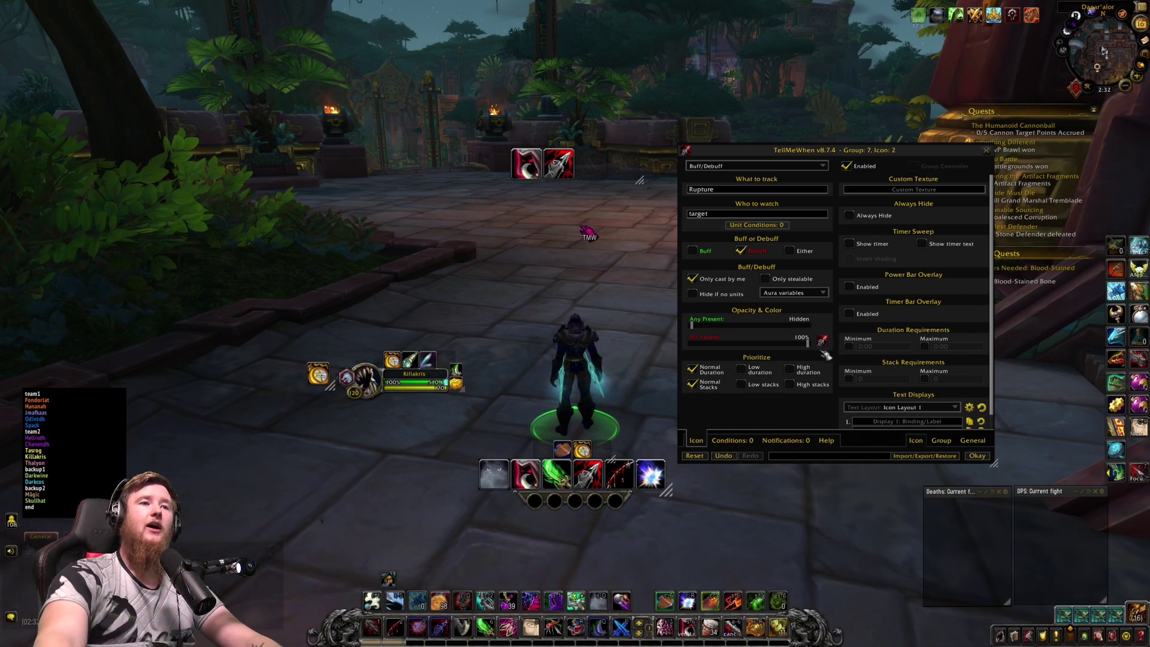
pyautogui.moveTo(807, 341); pyautogui.dragTo(701, 329)
pyautogui.moveTo(806, 324); pyautogui.dragTo(819, 320)
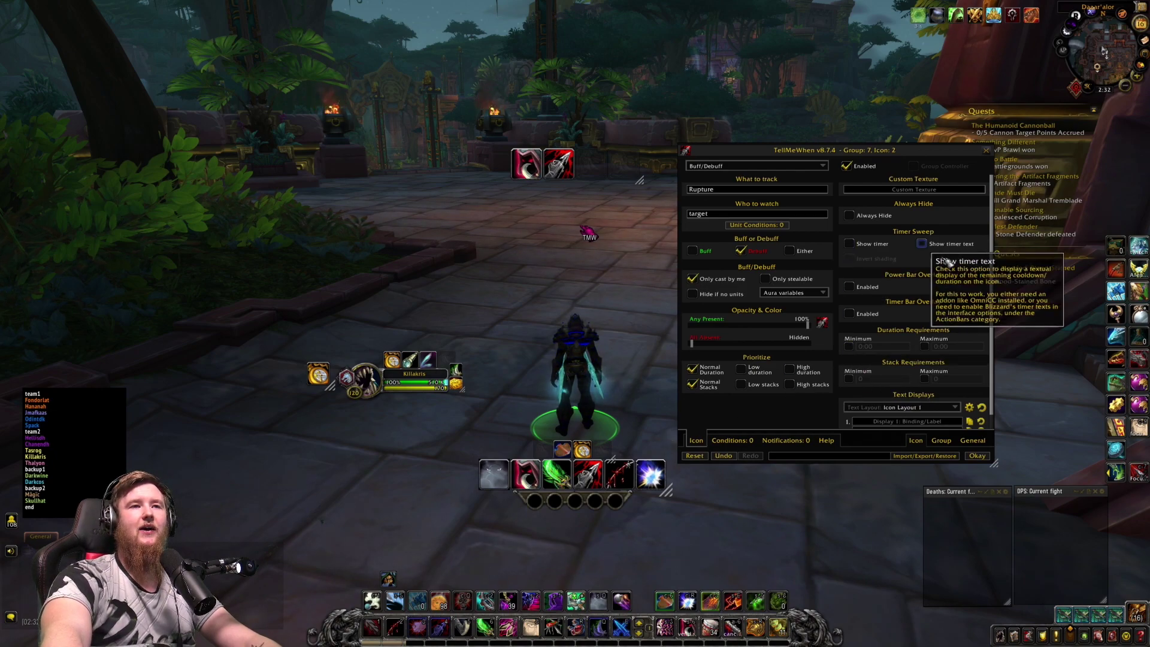
# - Enable Show timer and Show timer text for the Rupture icon
pyautogui.click(880, 245)
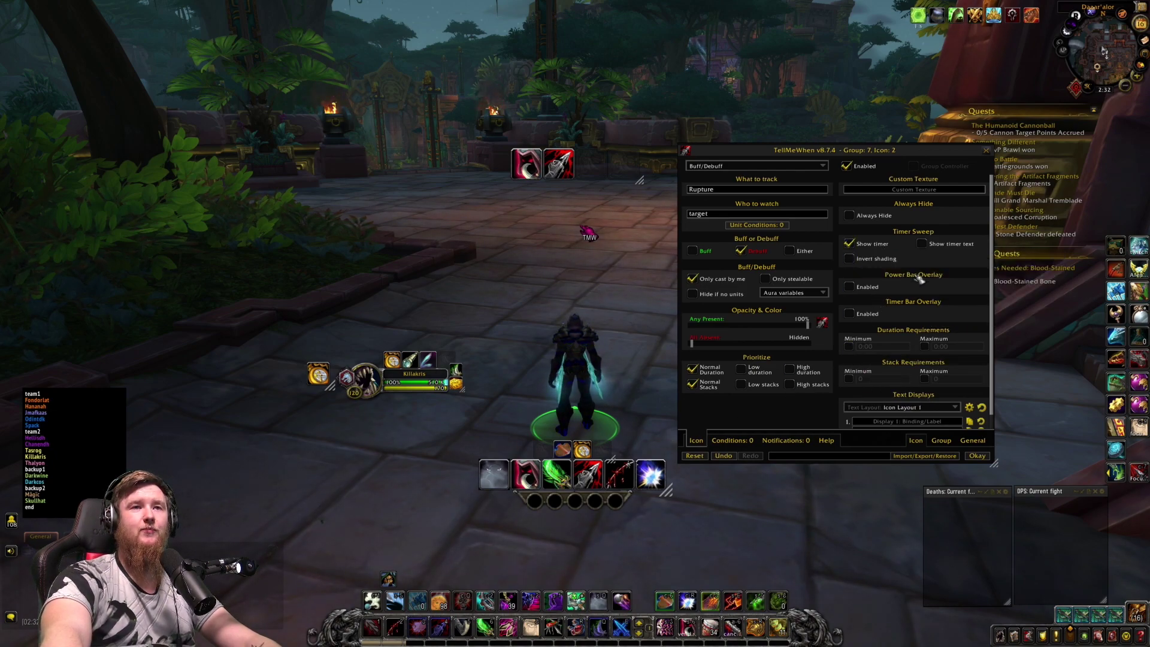
pyautogui.click(921, 243)
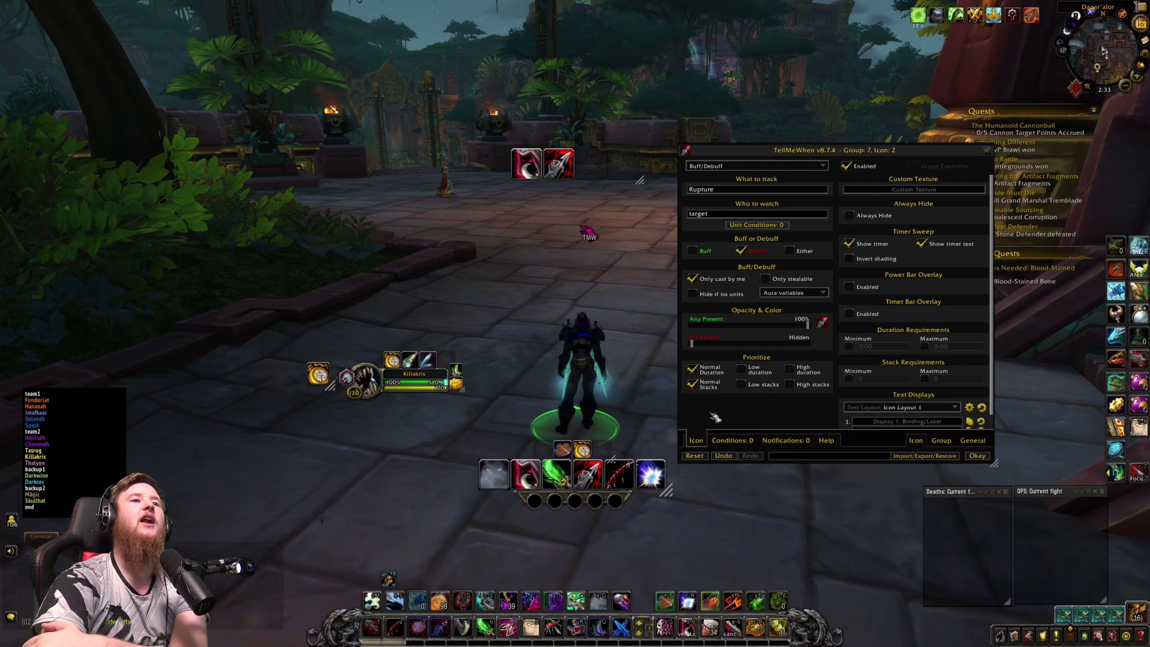
pyautogui.click(773, 167)
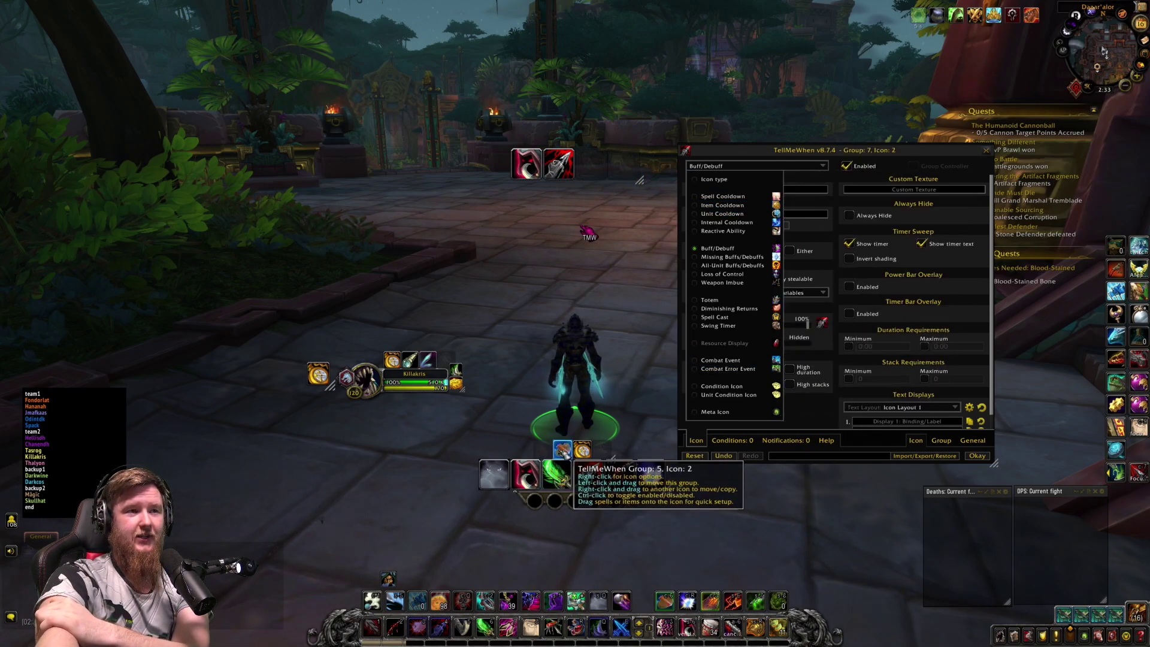
pyautogui.click(808, 300)
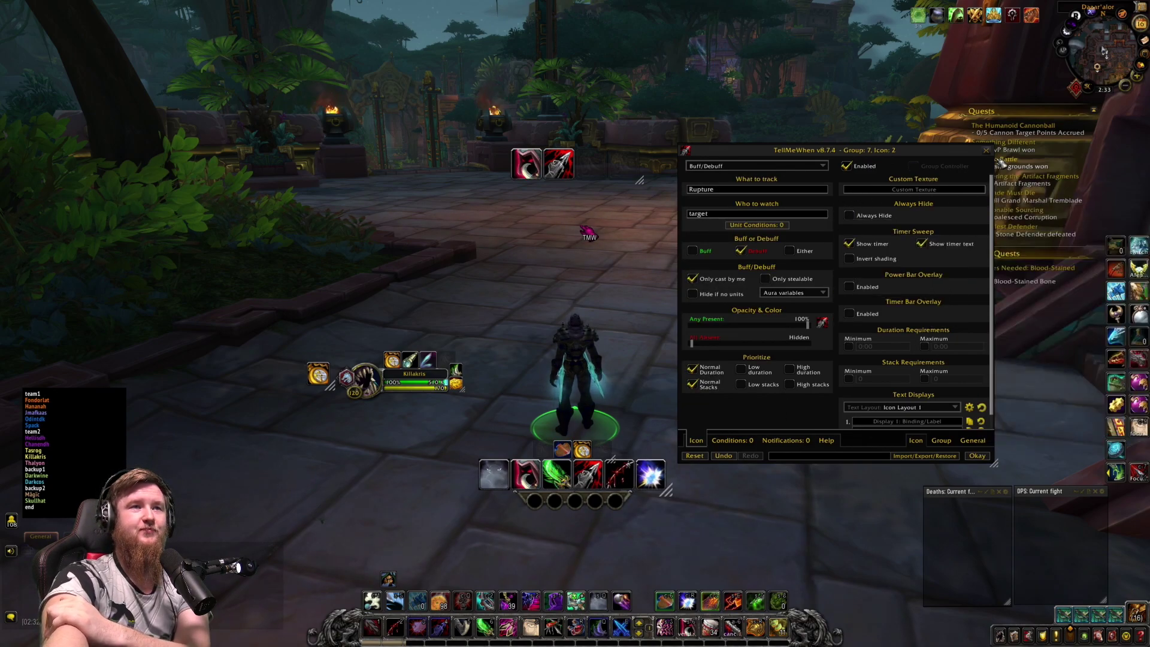
pyautogui.click(765, 169)
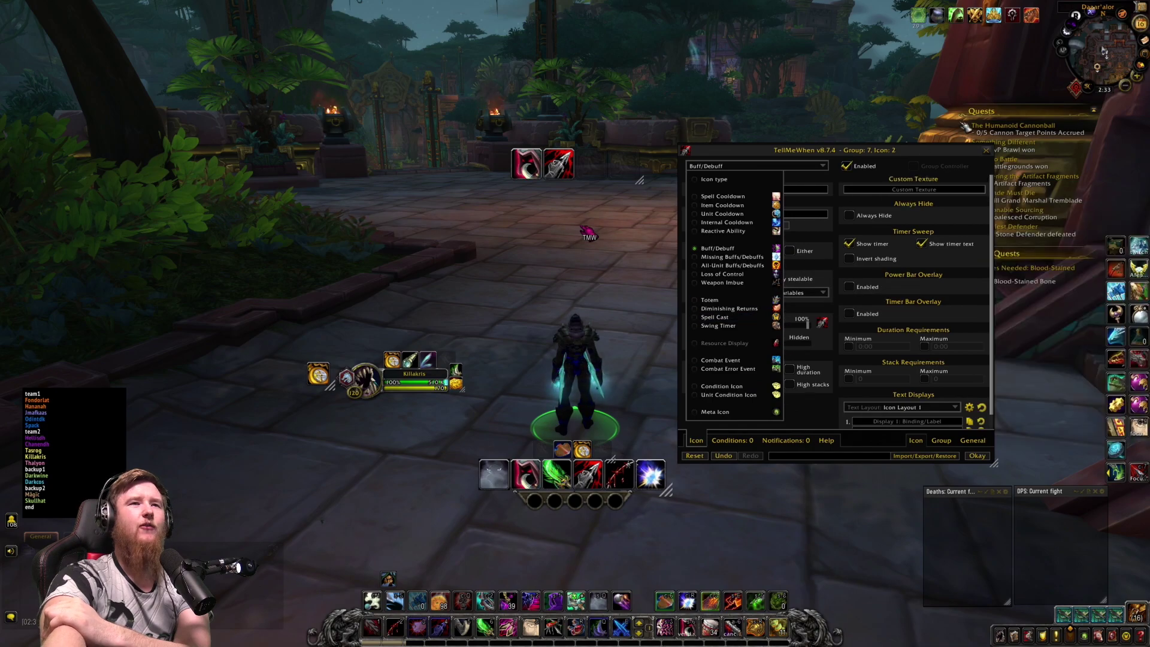
pyautogui.click(768, 168)
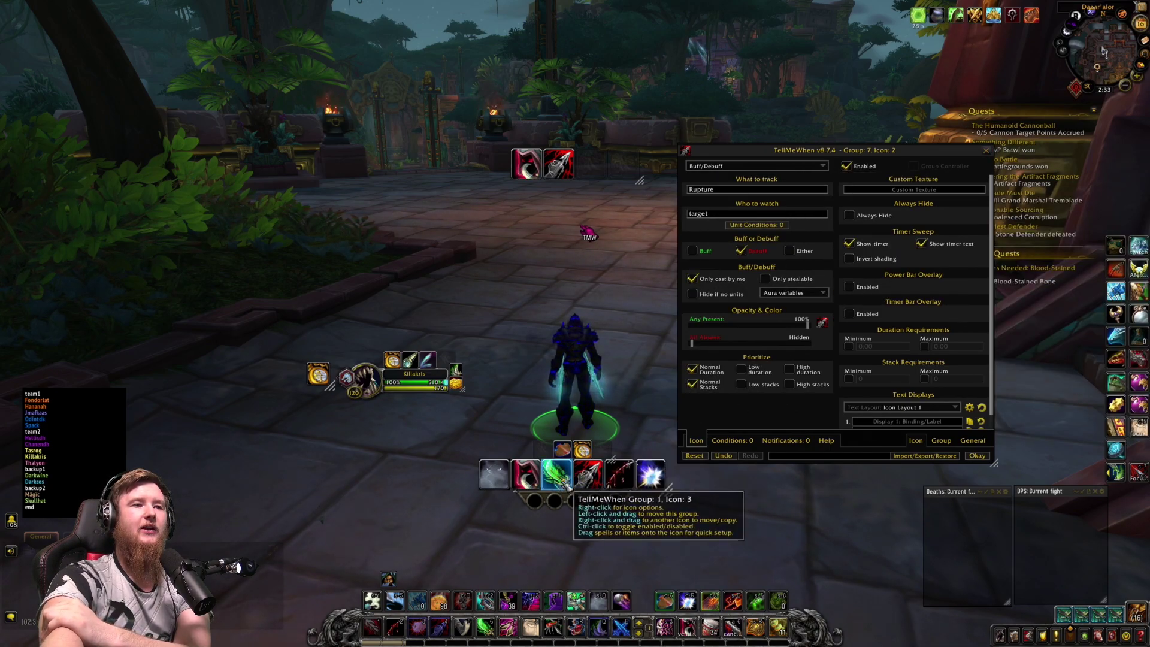
# - Examine the energy condition and opacity settings of the Toxic Blade icon in group 1, and close the icon settings
pyautogui.rightClick(566, 482)
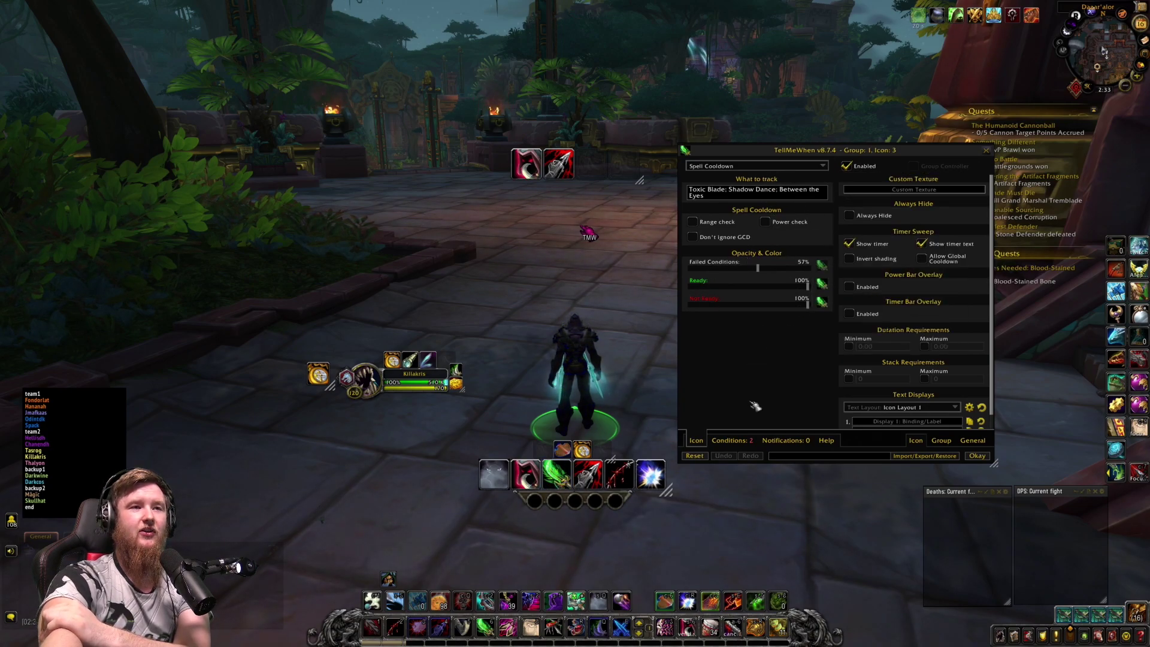
pyautogui.click(749, 443)
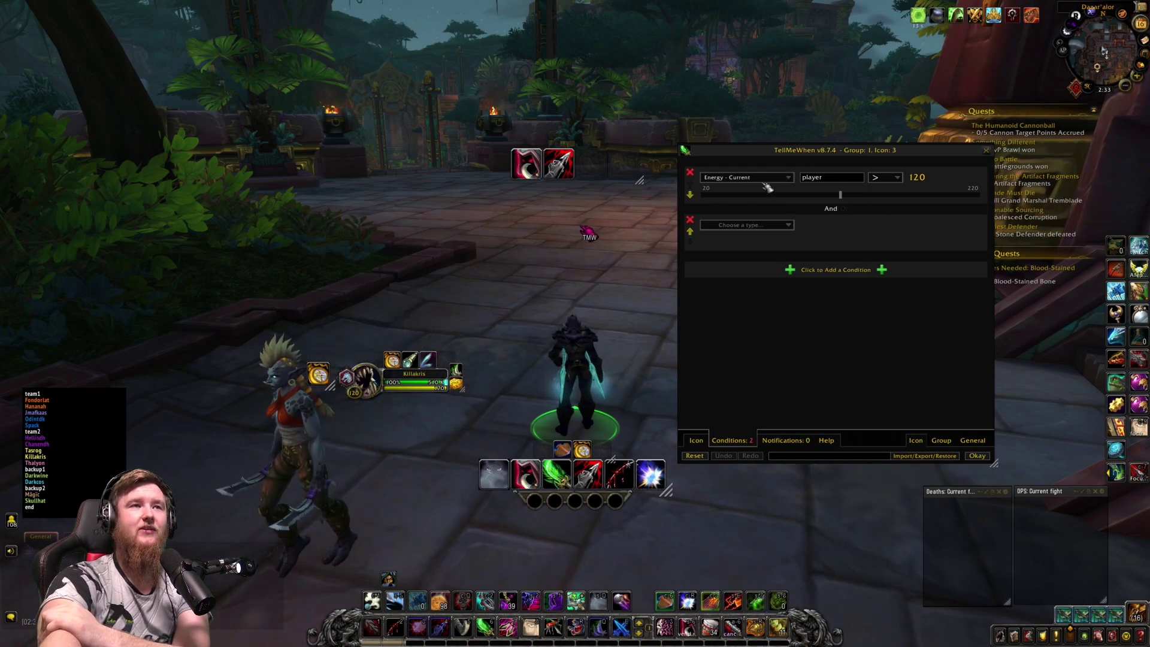
pyautogui.click(889, 178)
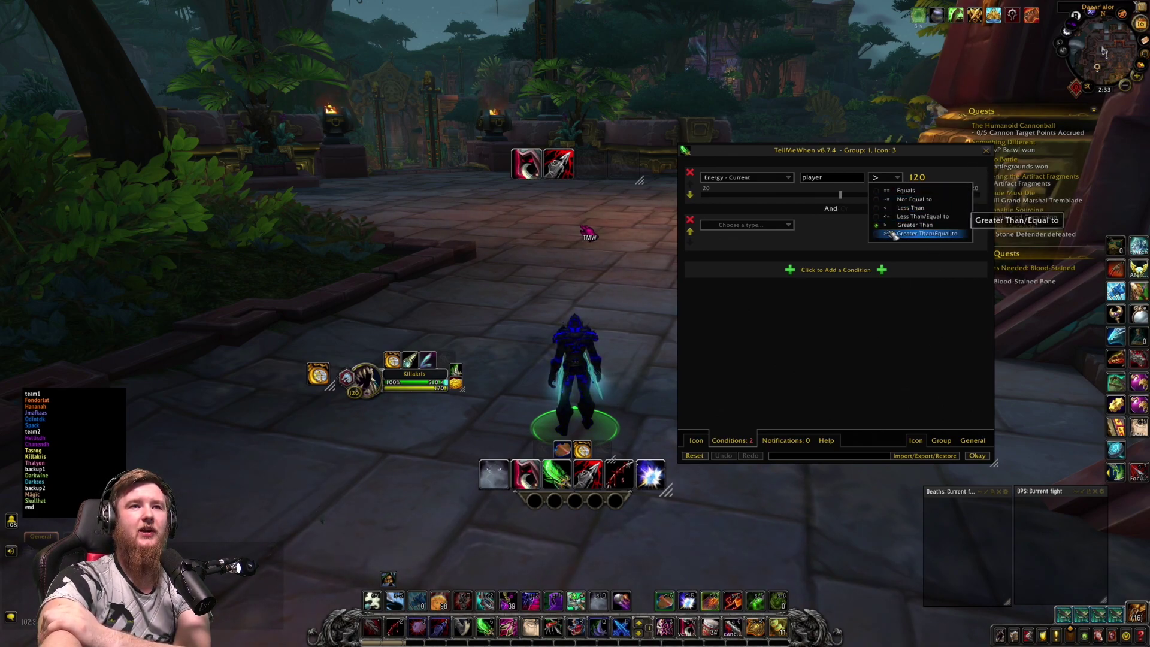
pyautogui.click(909, 226)
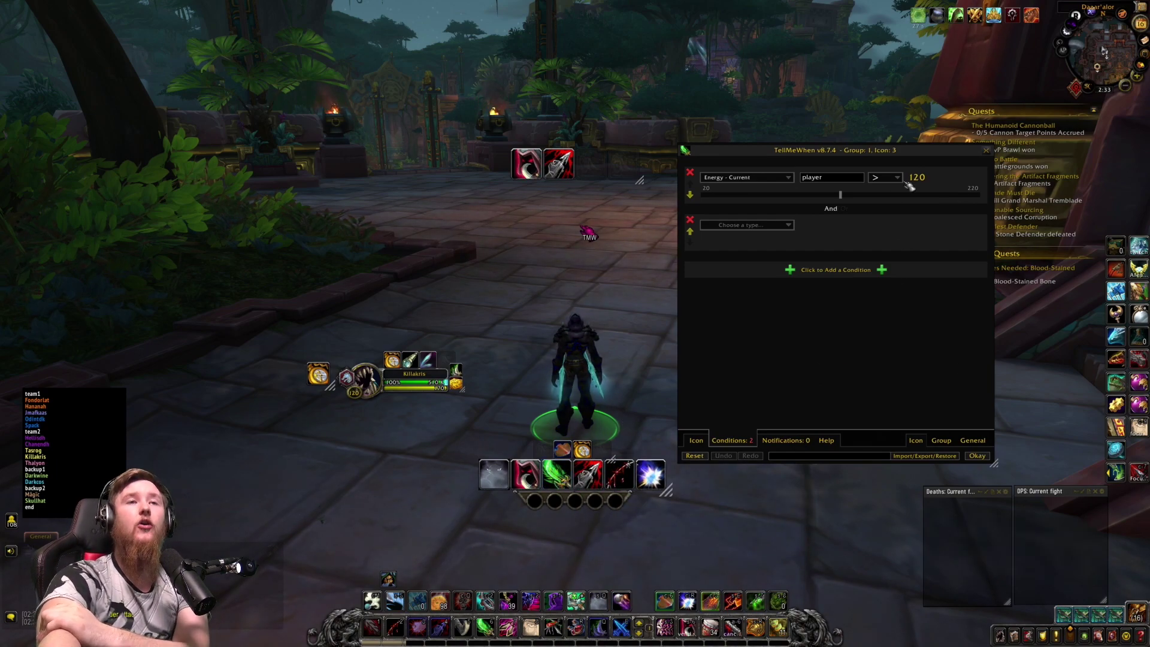
pyautogui.click(696, 441)
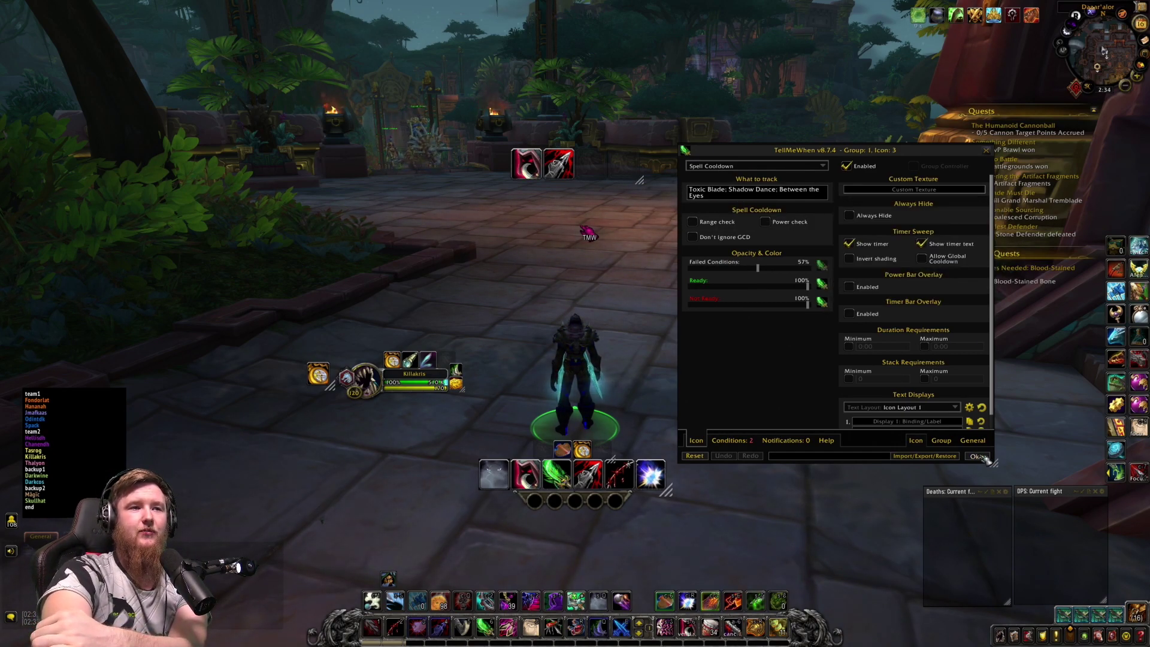
pyautogui.press('Escape')
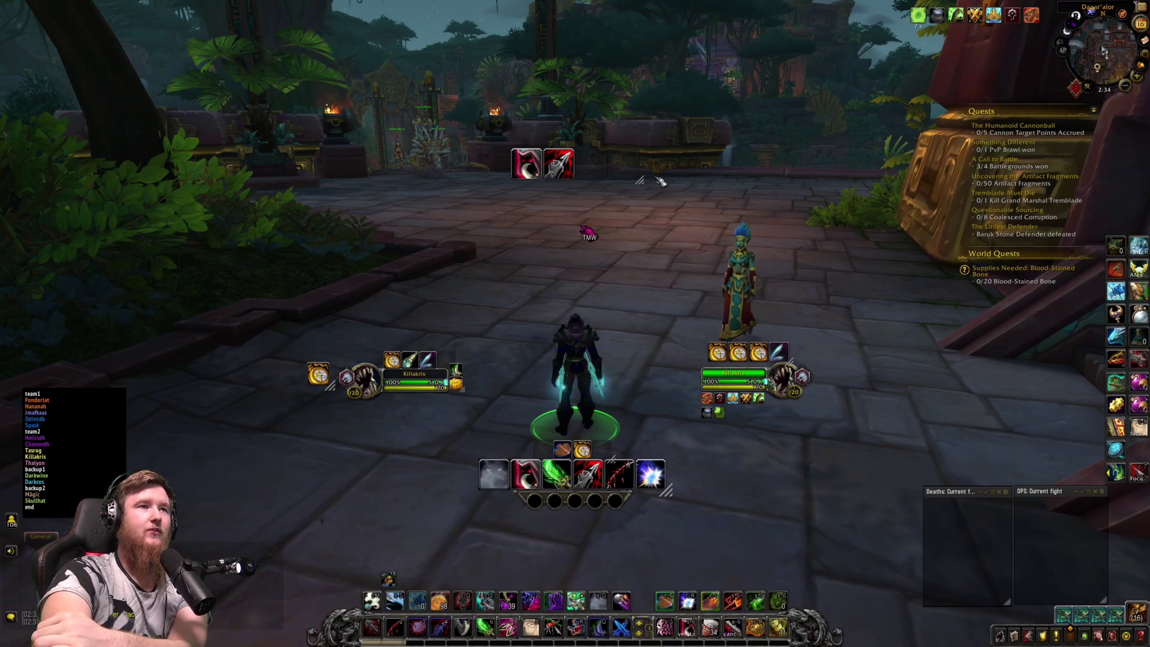
# - Open the TellMeWhen group settings and look through the profile groups, with group 7 selected
pyautogui.rightClick(601, 180)
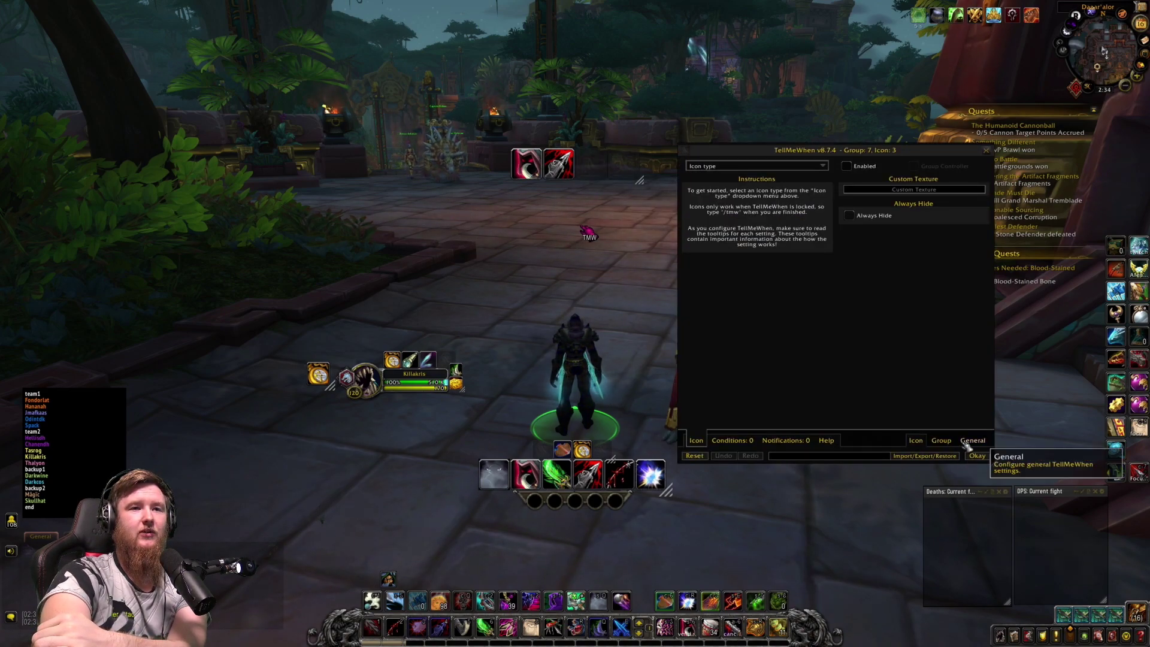
pyautogui.click(941, 440)
pyautogui.click(778, 166)
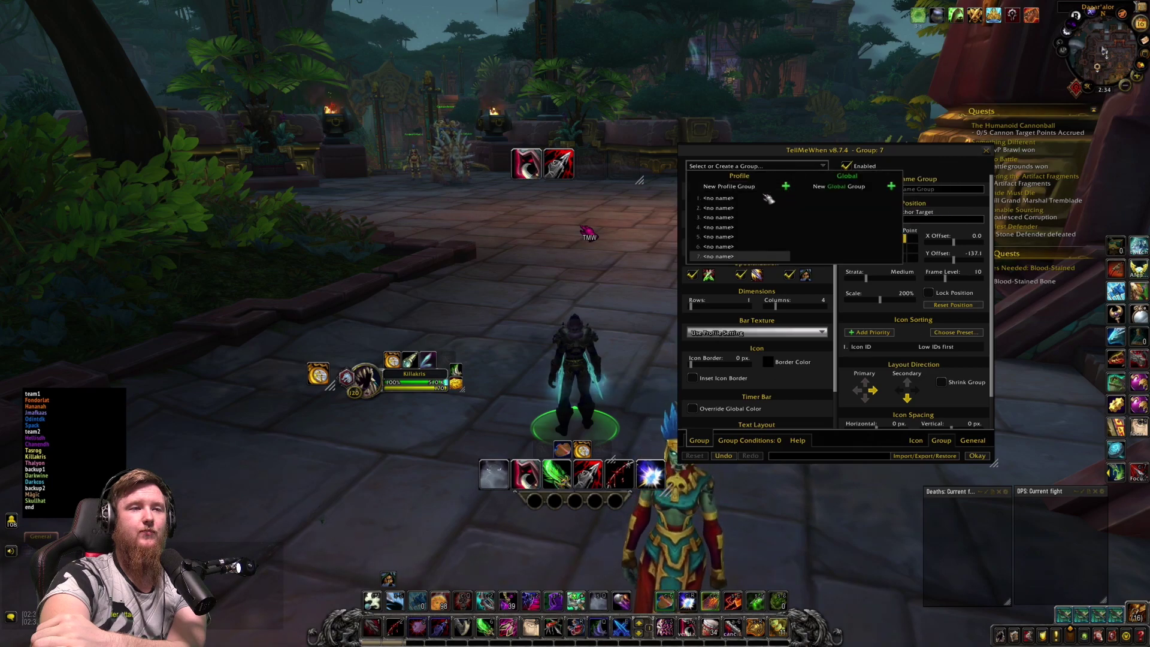
pyautogui.click(743, 257)
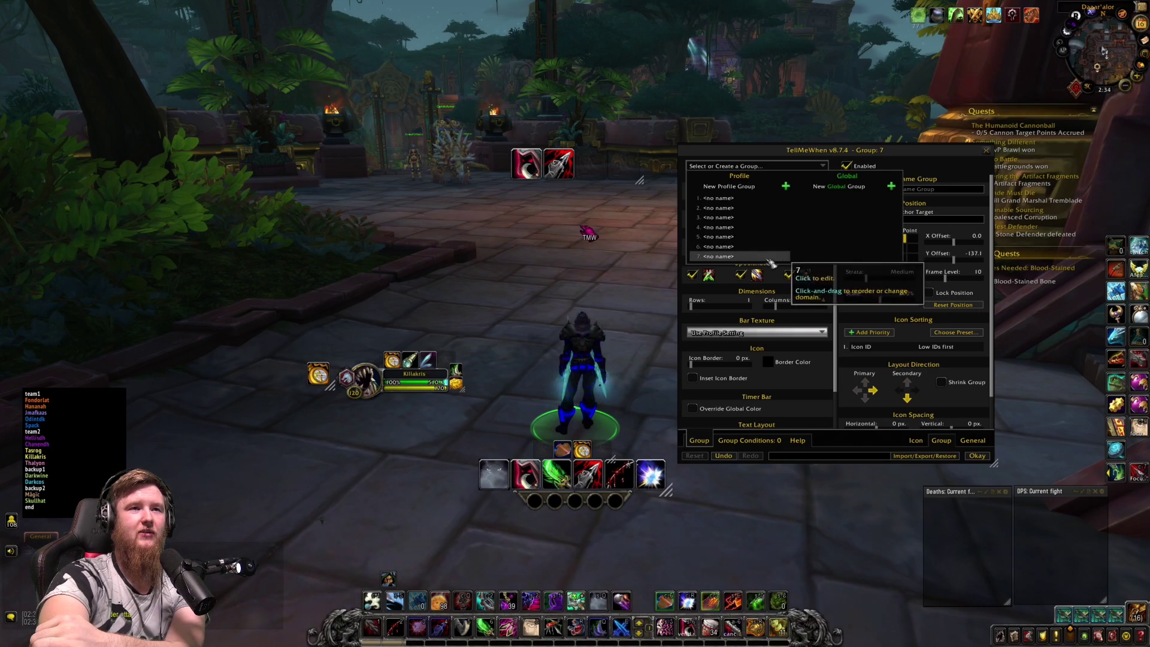
pyautogui.click(768, 260)
# - Remove Rupture as the tracked debuff from the second icon of group 7
pyautogui.rightClick(586, 169)
pyautogui.rightClick(564, 169)
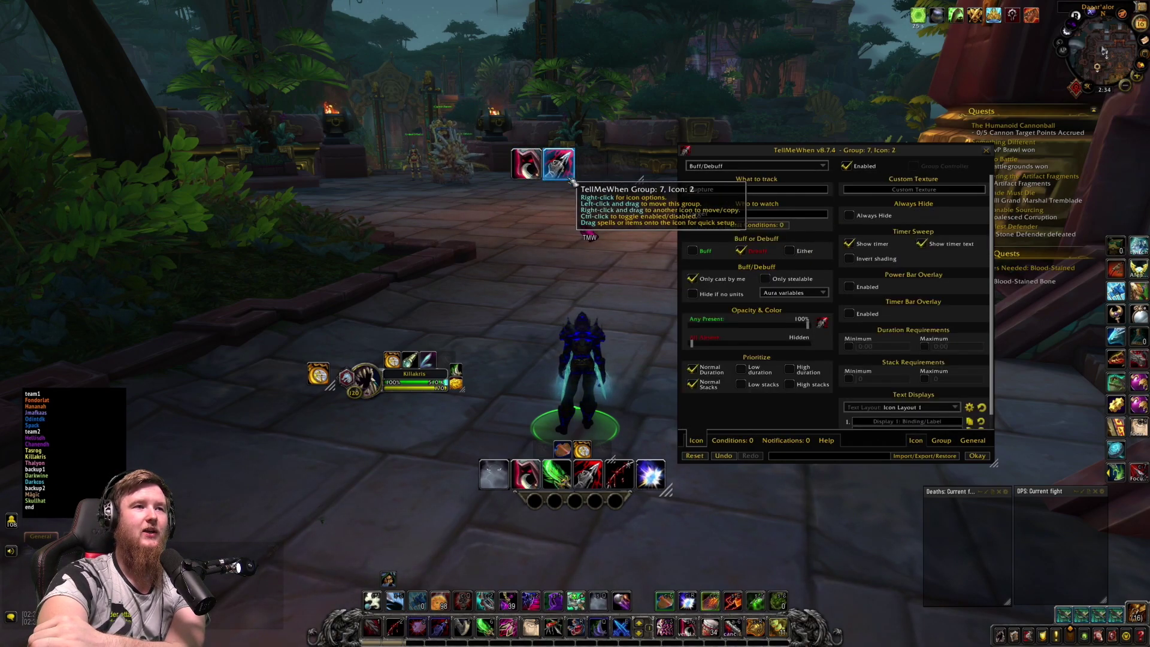
pyautogui.click(732, 191)
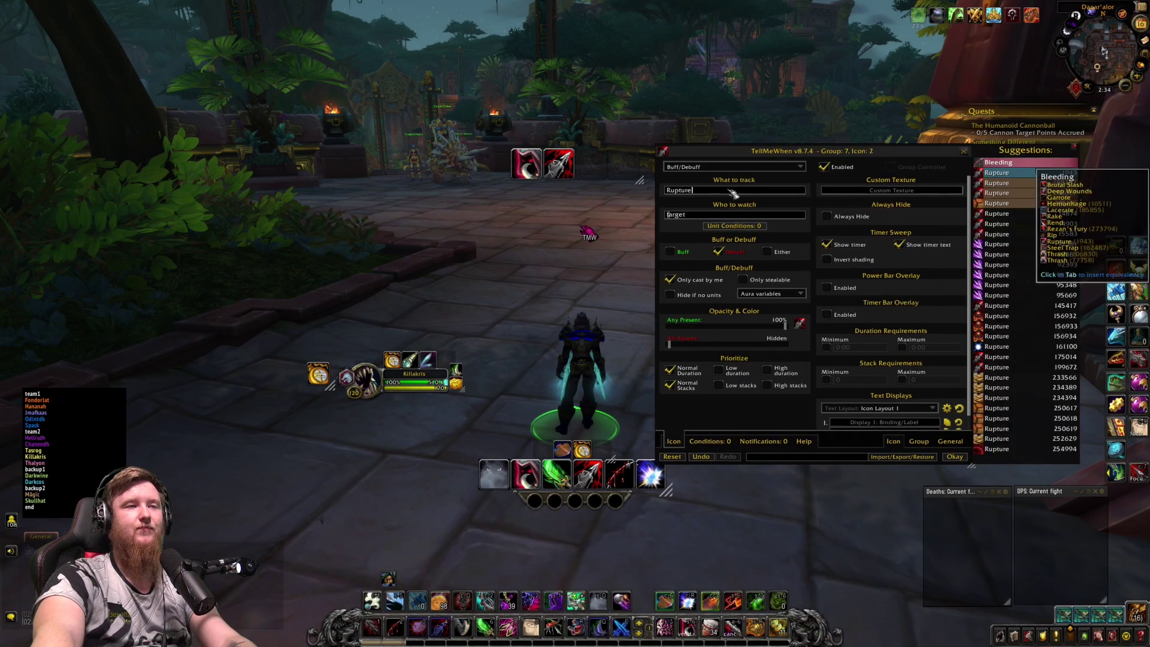
pyautogui.moveTo(732, 193); pyautogui.dragTo(681, 185)
pyautogui.press('BackSpace')
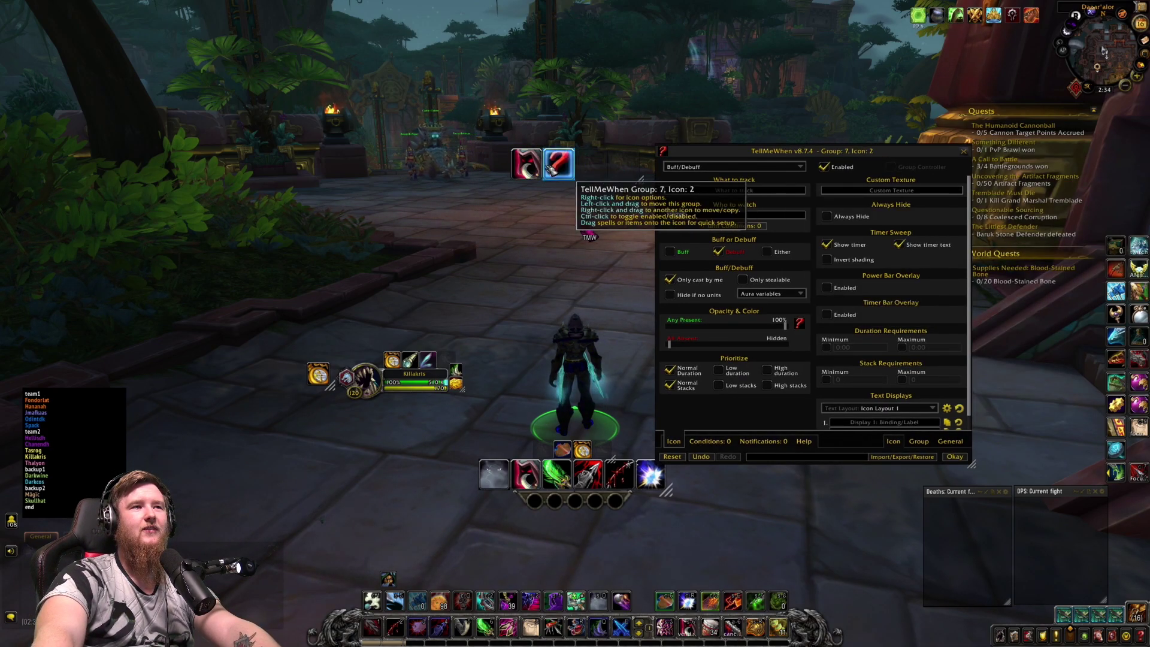
# - Clear the tracked spells from the first icon of group 7, close its settings and lock TellMeWhen
pyautogui.click(526, 164)
pyautogui.click(735, 189)
pyautogui.write('Vendel')
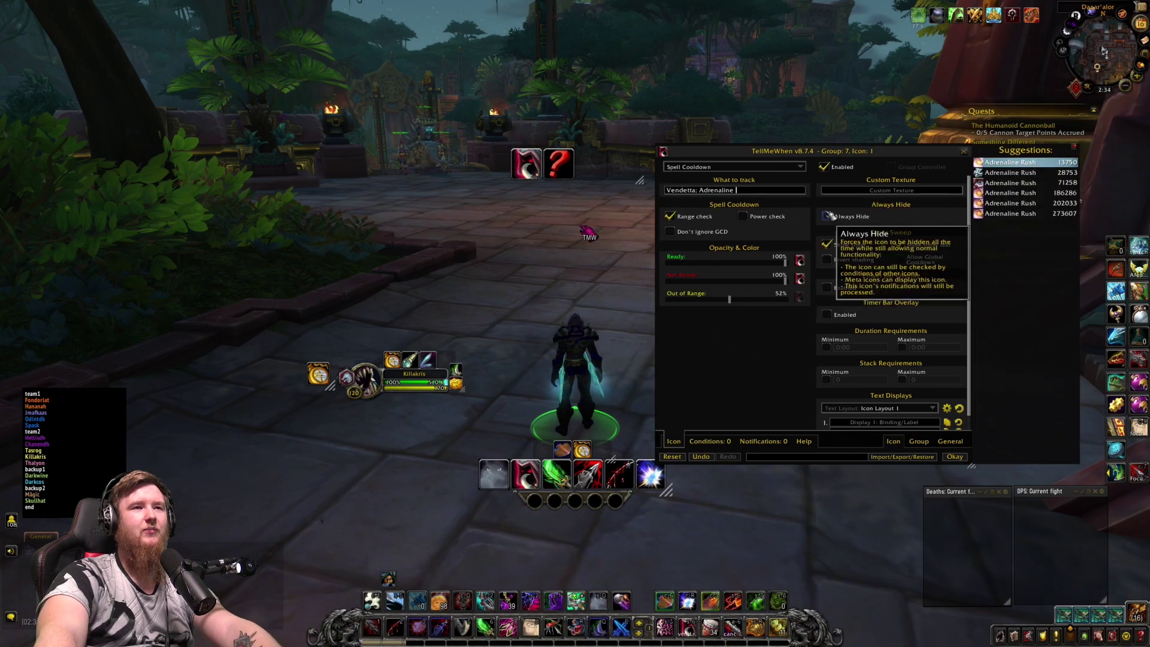
pyautogui.press('BackSpace')
pyautogui.press('BackSpace')
pyautogui.press('BackSpace')
pyautogui.press('BackSpace')
pyautogui.press('BackSpace')
pyautogui.press('Escape')
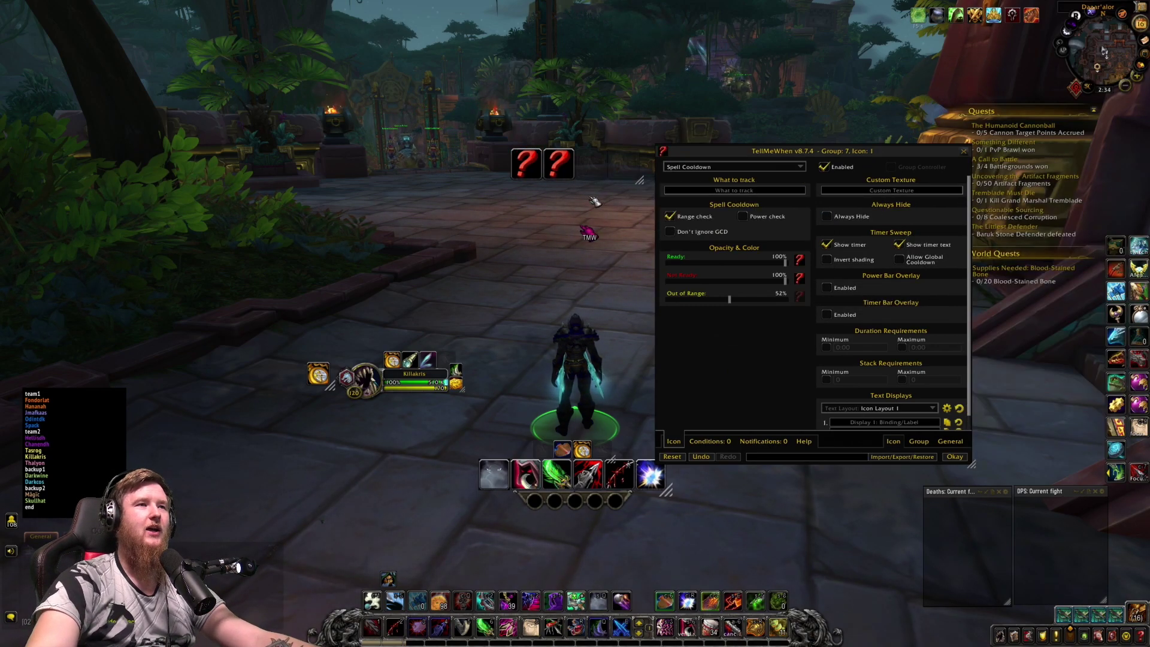
pyautogui.press('Escape')
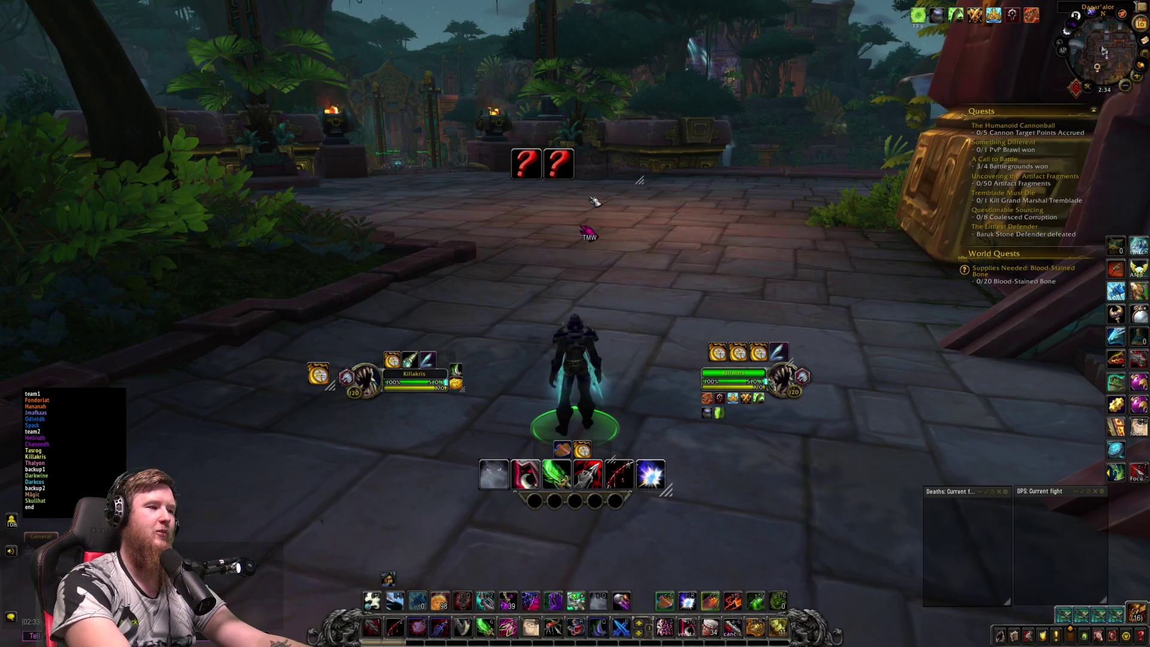
pyautogui.press('Return')
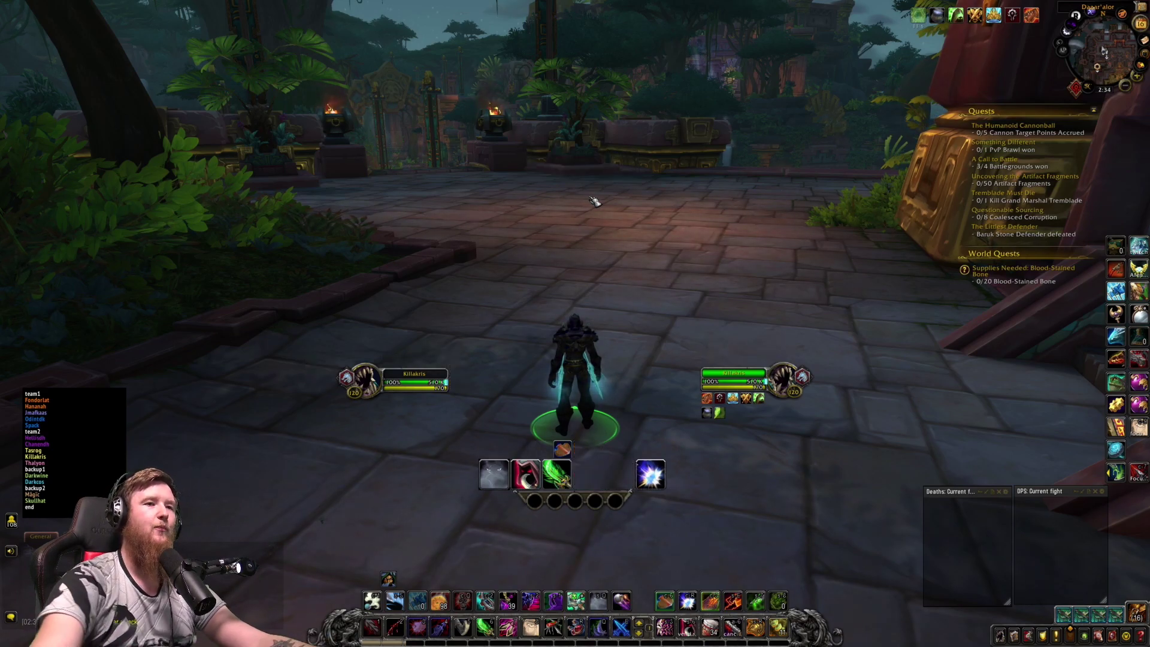
# - Run into the Royal Armory, target a training dummy and approach it
pyautogui.press('w')
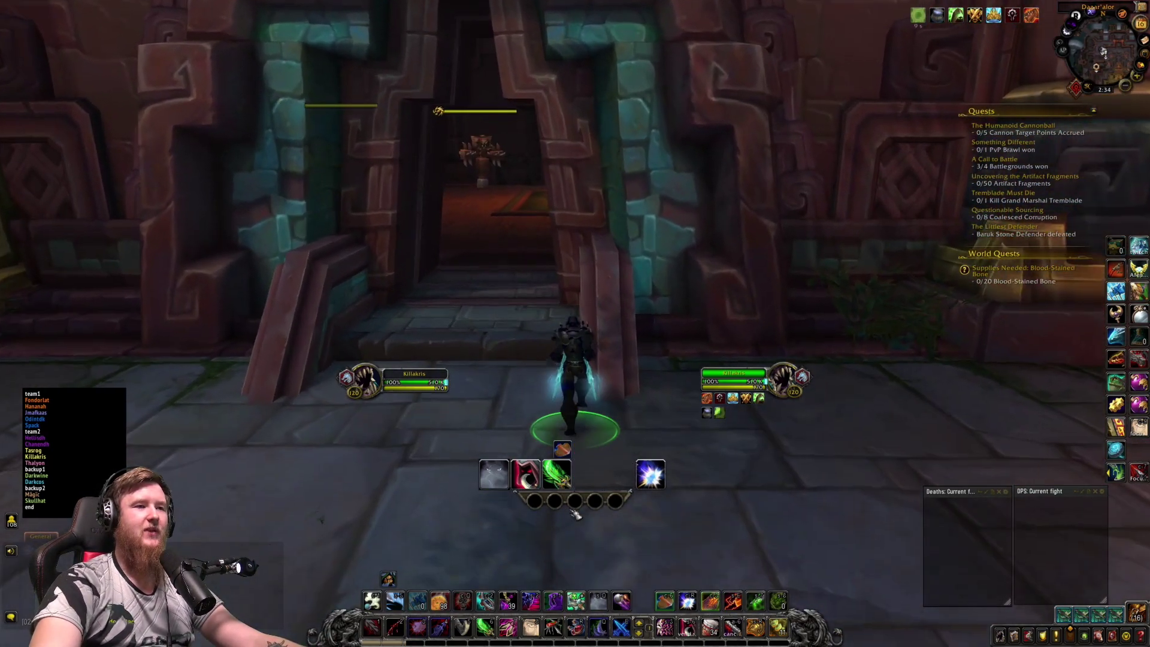
pyautogui.press('w')
pyautogui.press('Tab')
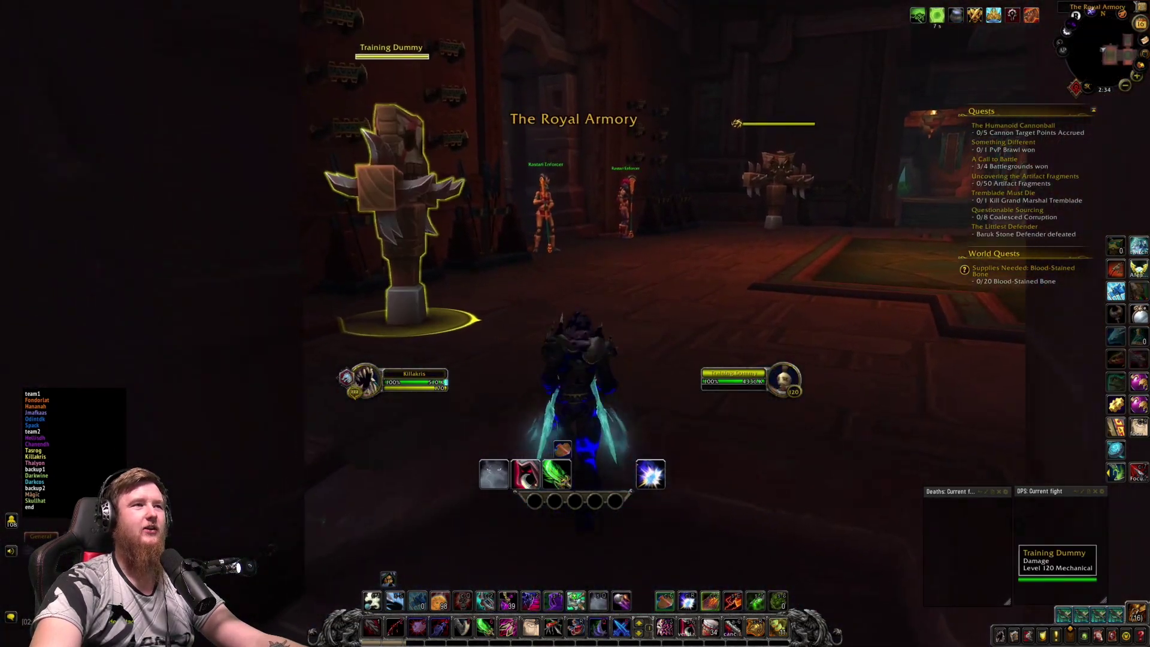
pyautogui.press('w')
# - Attack the training dummy with rogue abilities to check the cooldown icons in combat, and ignore the AddOn error warning
pyautogui.press('2')
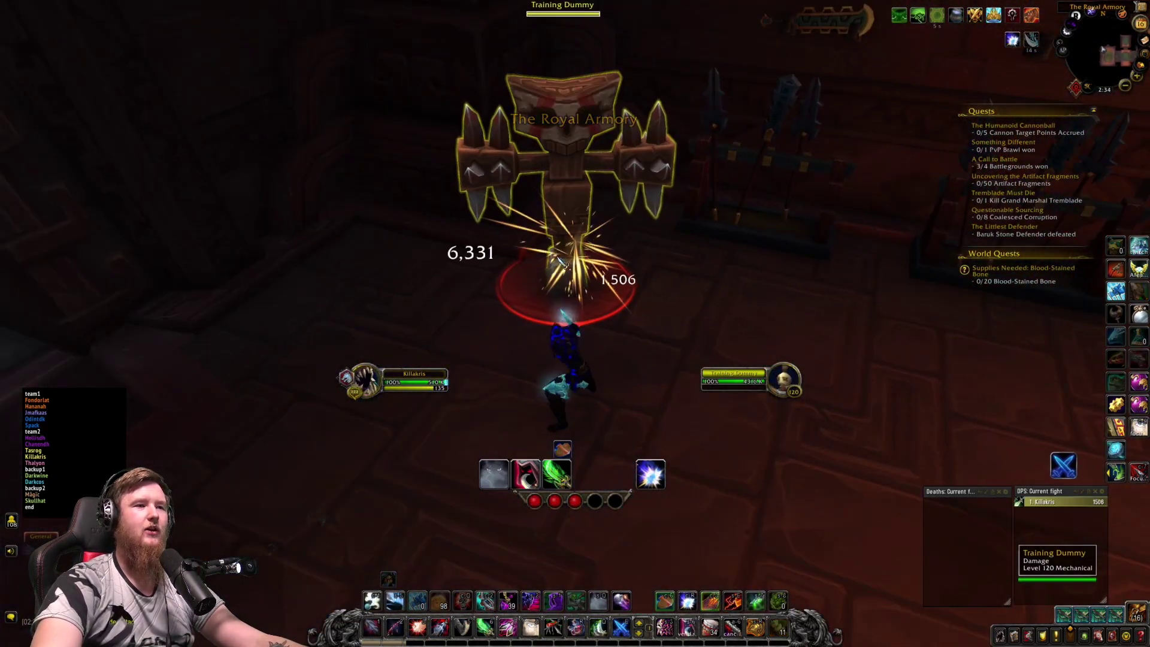
pyautogui.press('1')
pyautogui.press('2')
pyautogui.press('6')
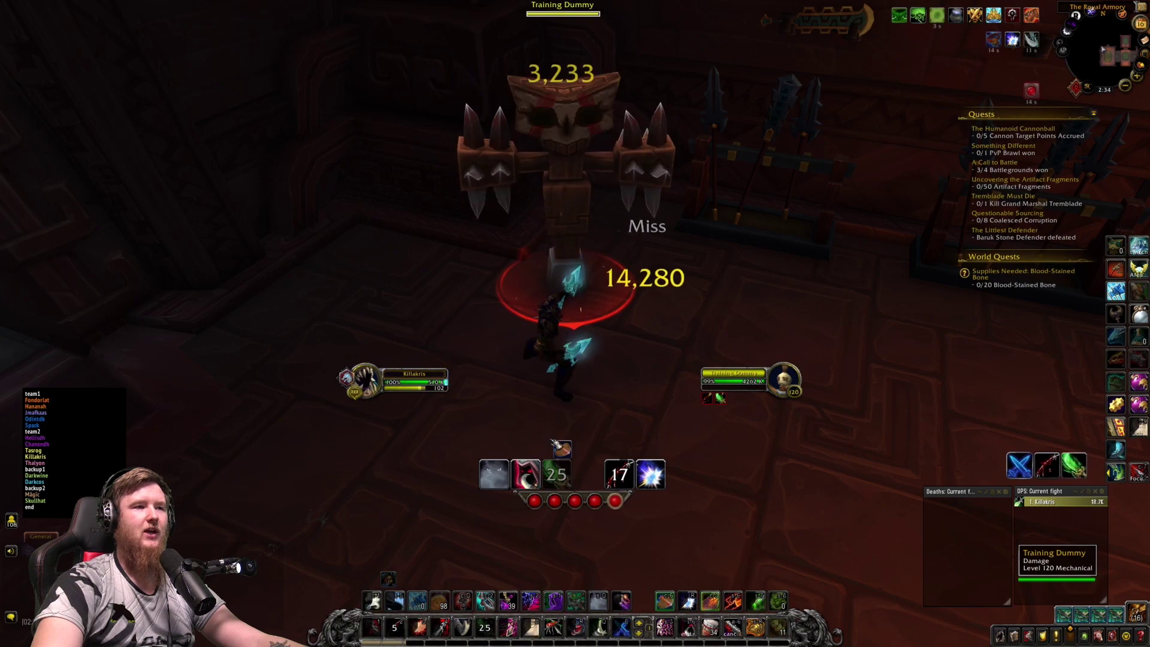
pyautogui.press('q')
pyautogui.press('e')
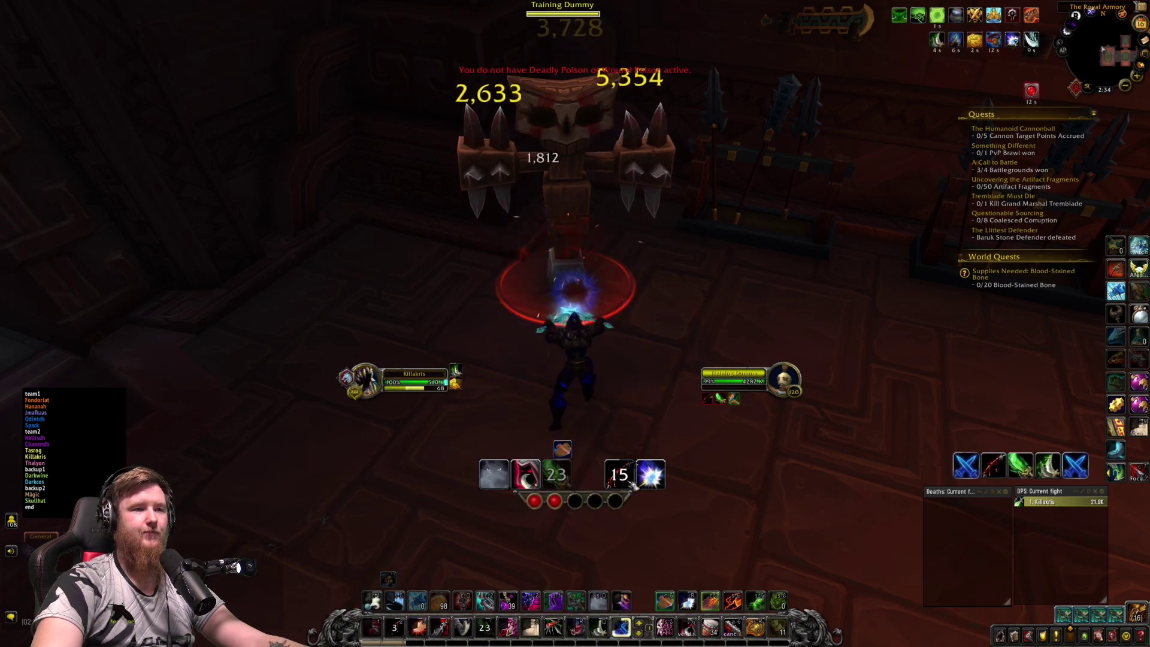
pyautogui.press('e')
pyautogui.press('4')
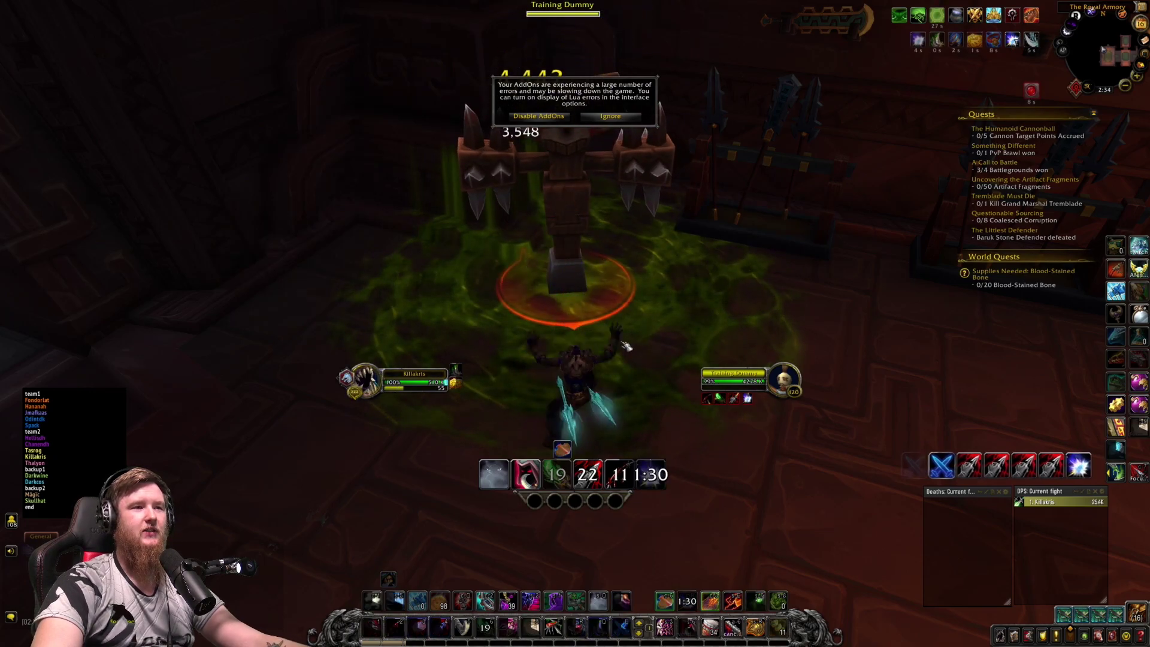
pyautogui.hotkey('ctrl', '6')
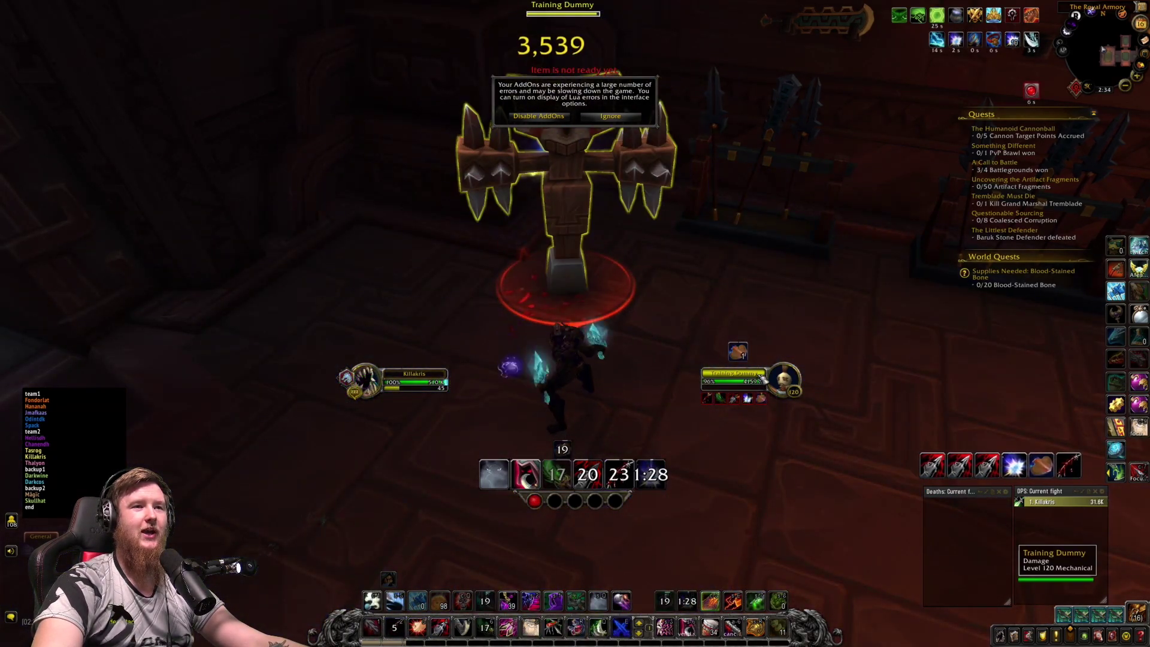
pyautogui.press('1')
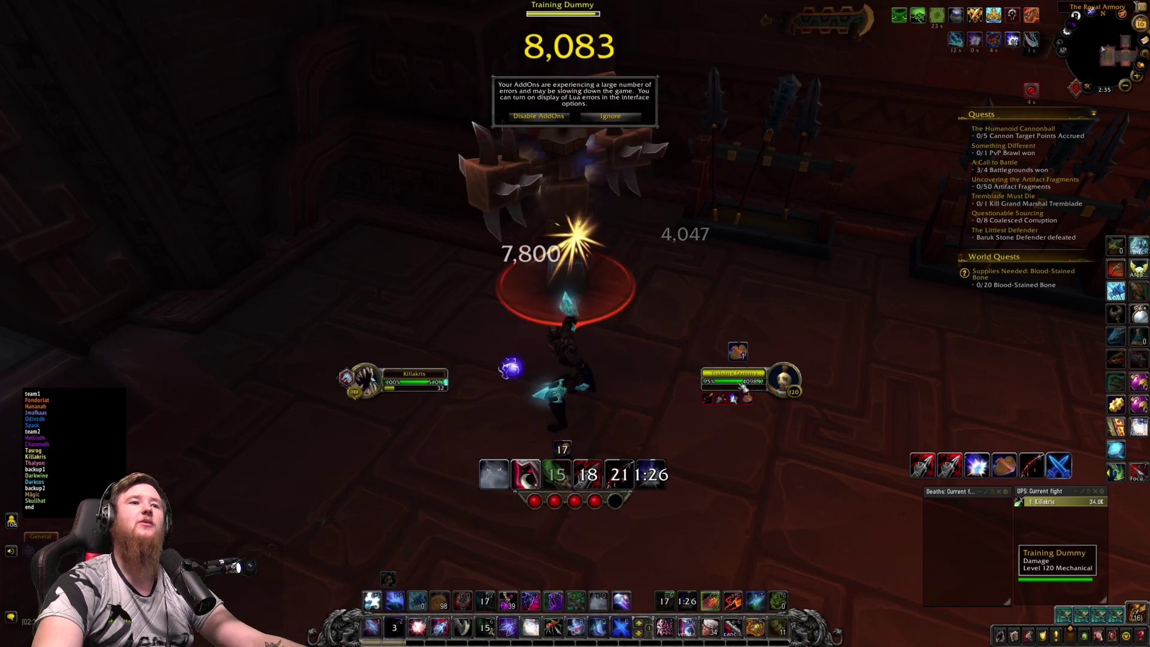
pyautogui.press('q')
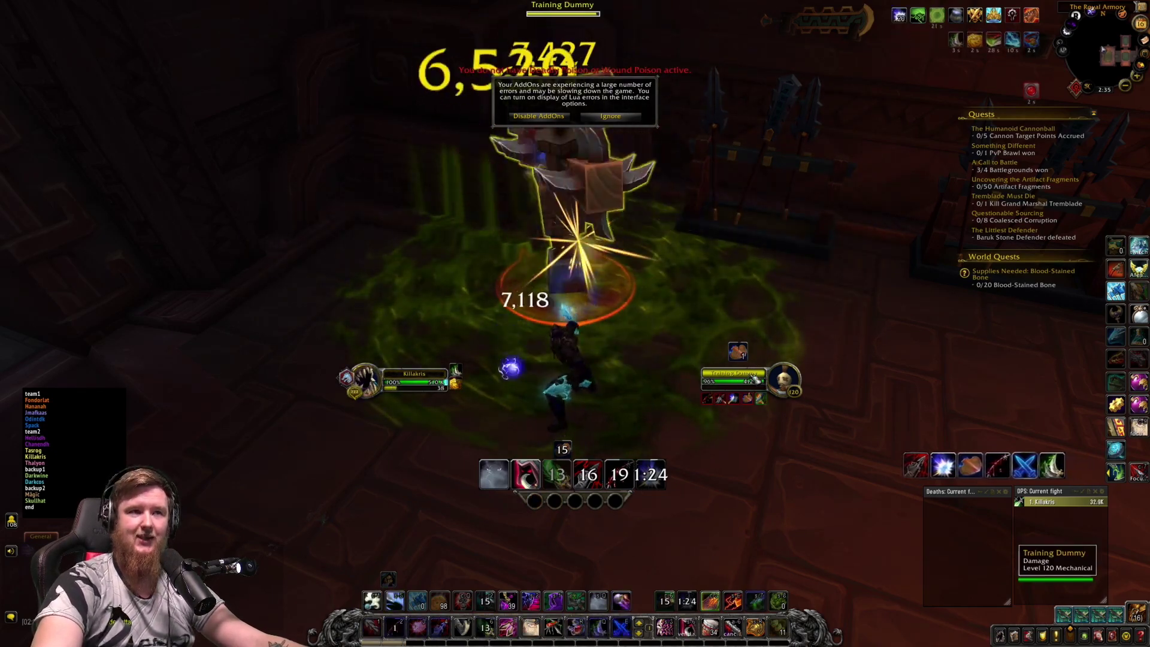
pyautogui.press('1')
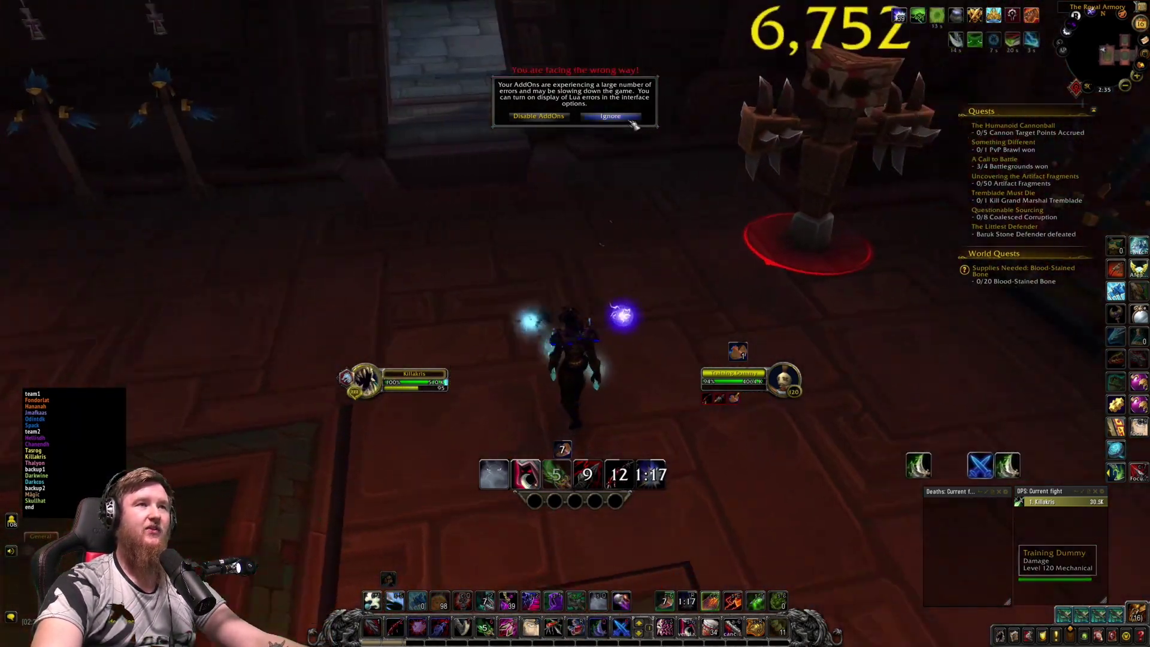
pyautogui.click(626, 117)
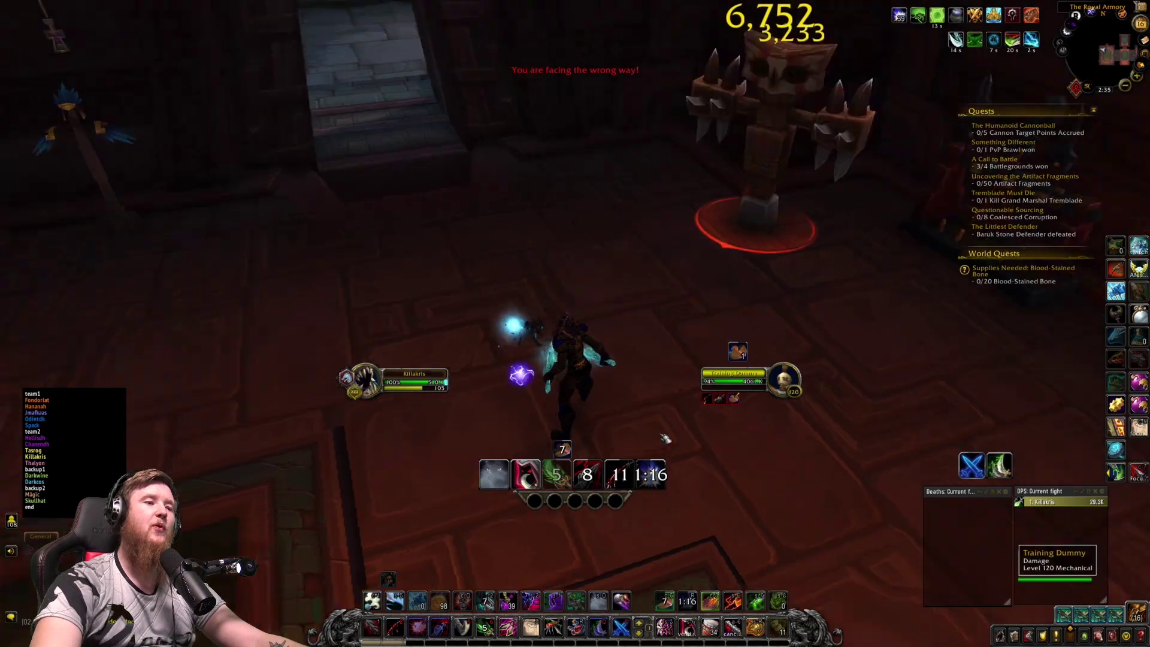
# - Move away from the training dummy and leave the Royal Armory for the plaza outside
pyautogui.press('d')
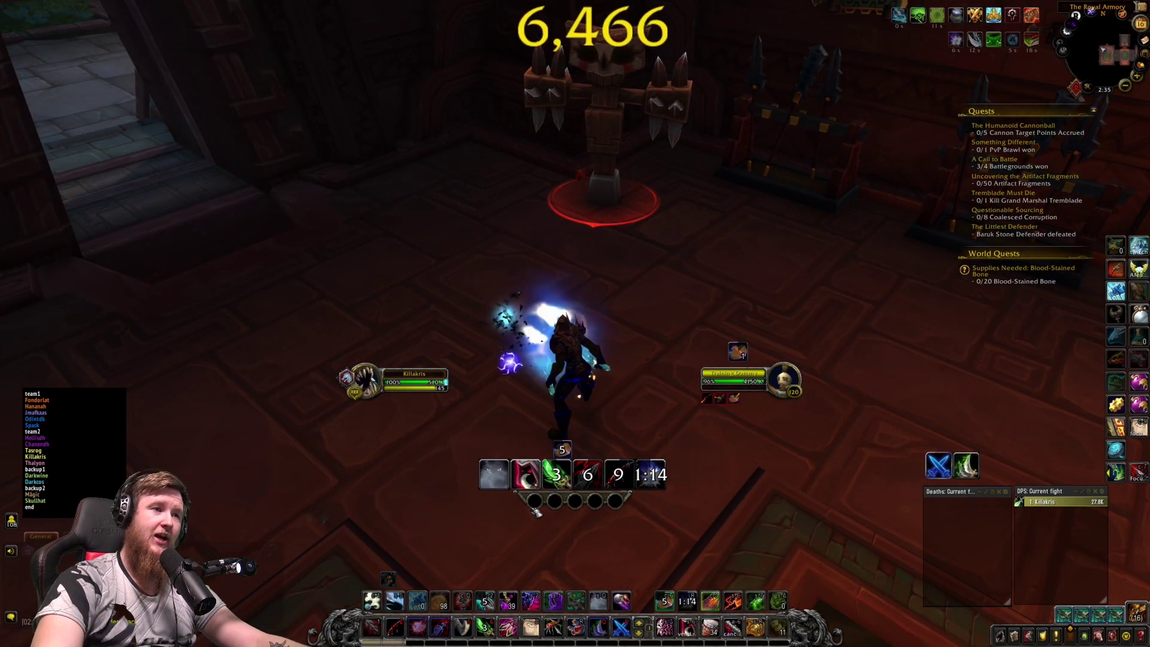
pyautogui.press('w')
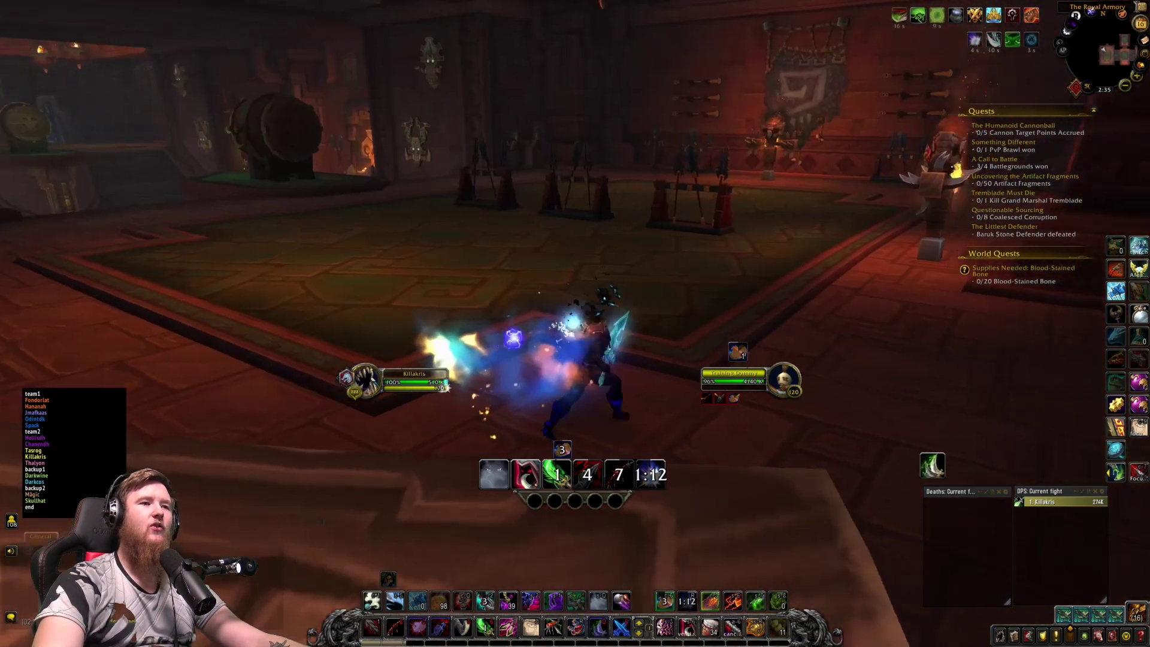
pyautogui.press('w')
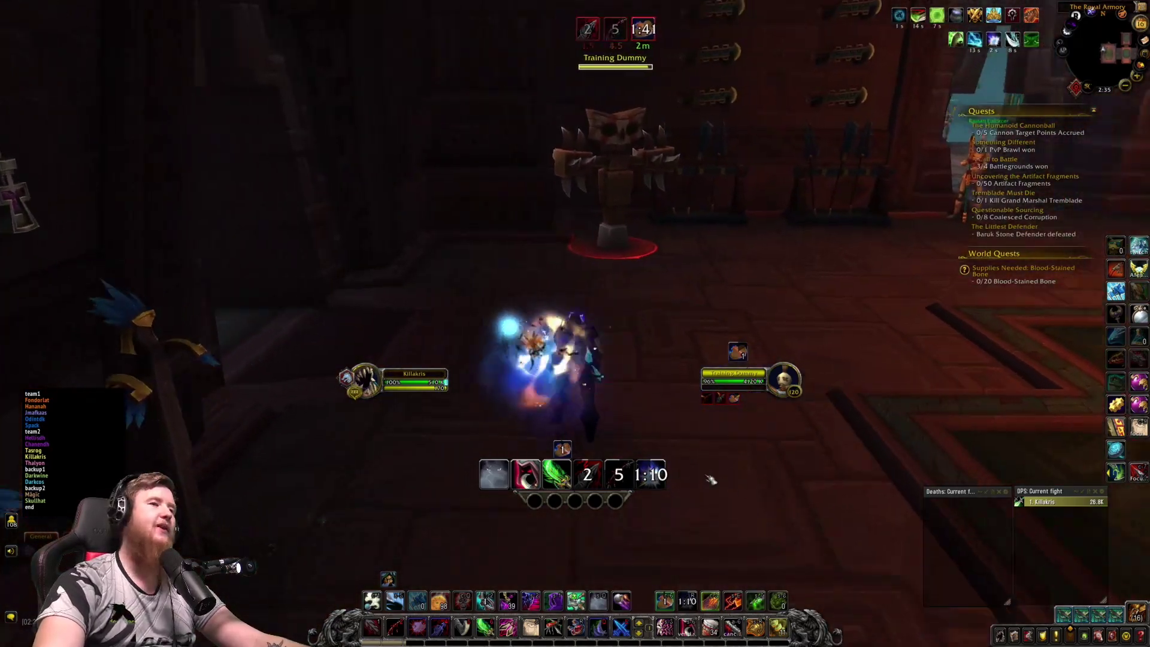
pyautogui.press('a')
pyautogui.press('w')
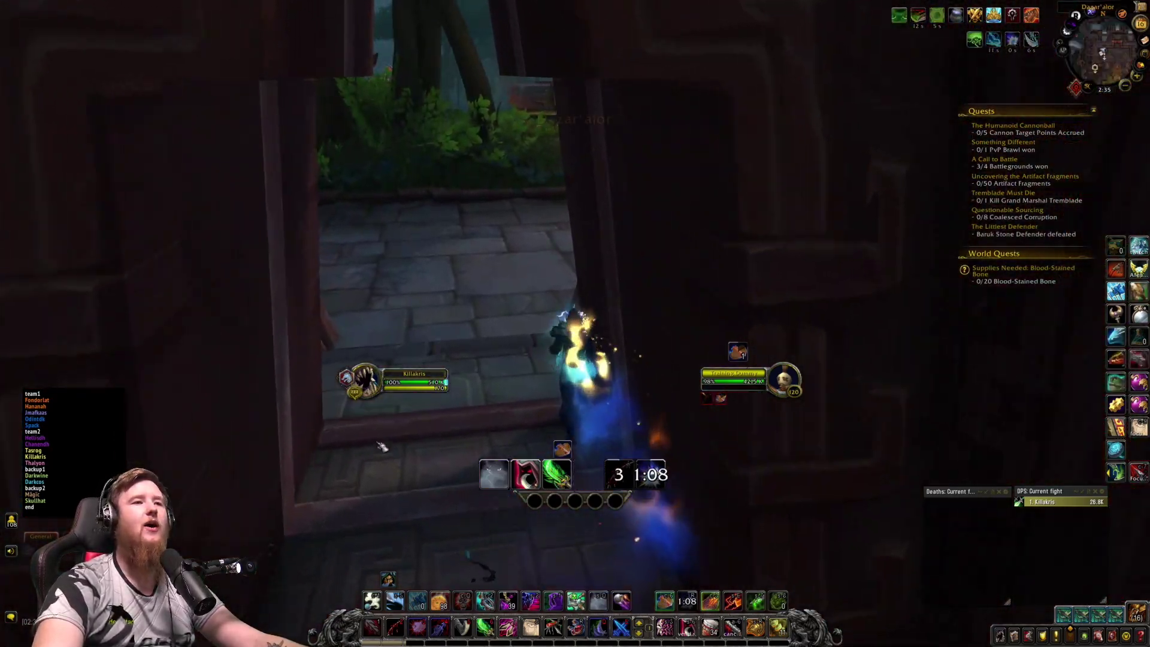
pyautogui.press('w')
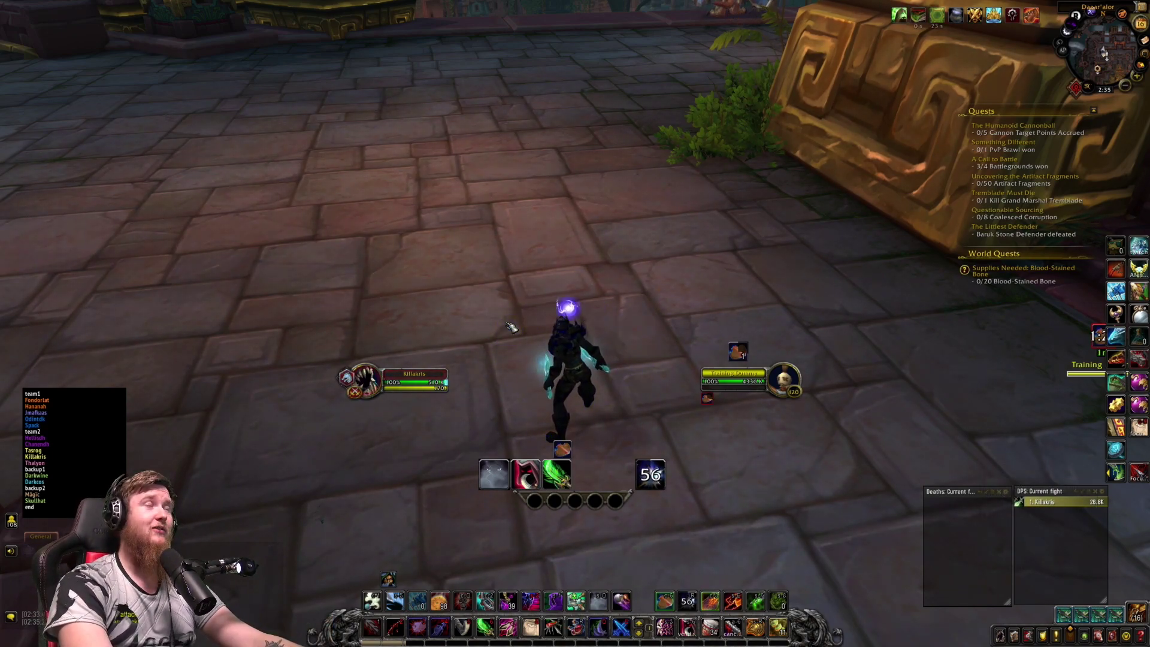
# - Clear the current target and open the MoveAnything list of categories and frames
pyautogui.press('Escape')
pyautogui.press('Escape')
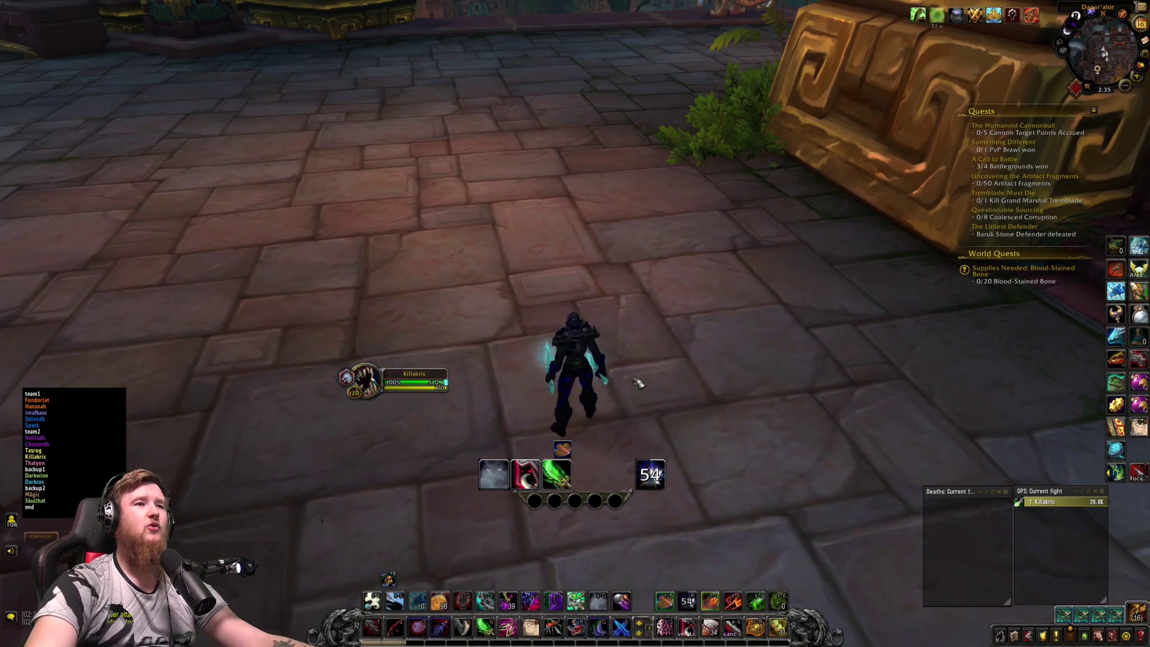
pyautogui.press('d')
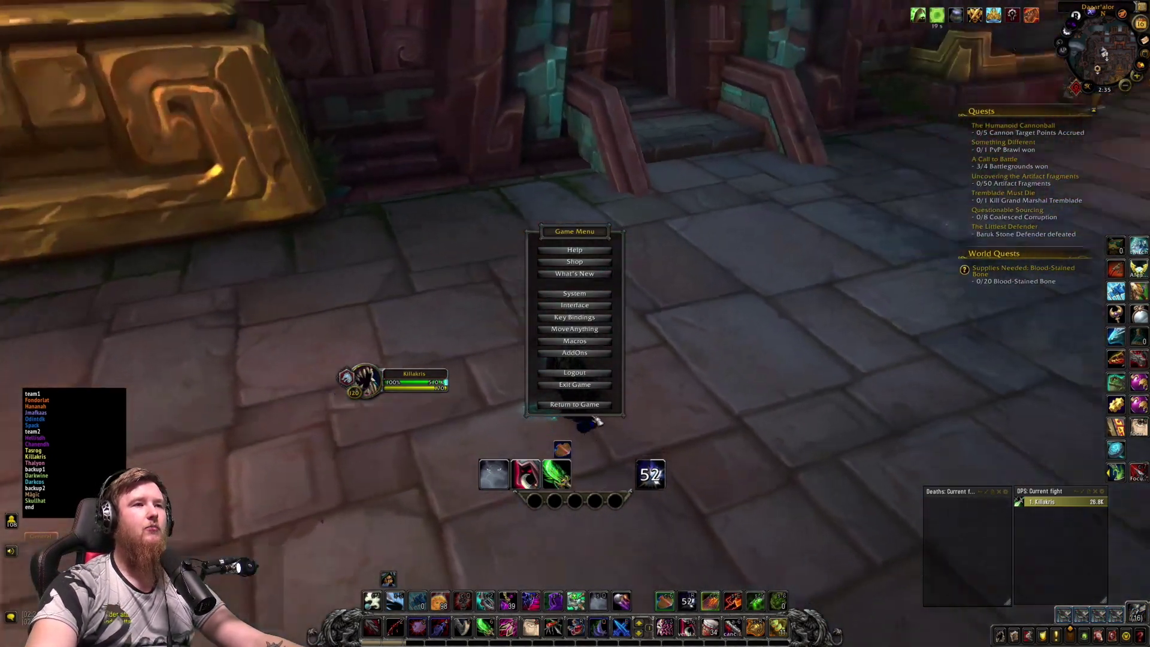
pyautogui.press('a')
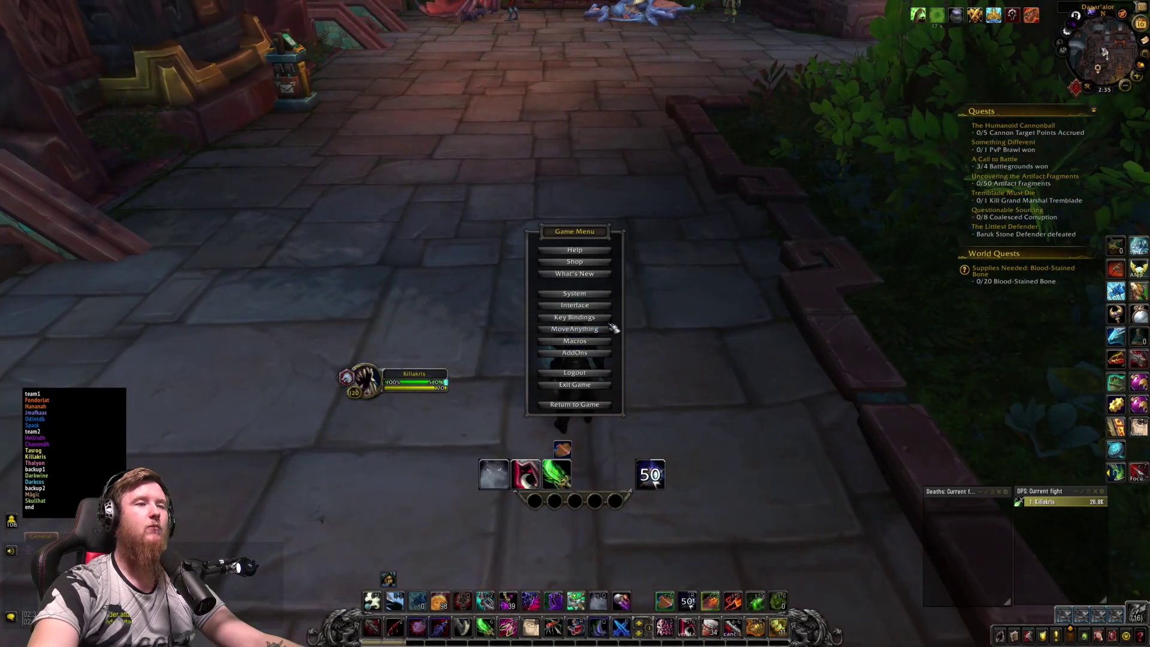
pyautogui.click(610, 330)
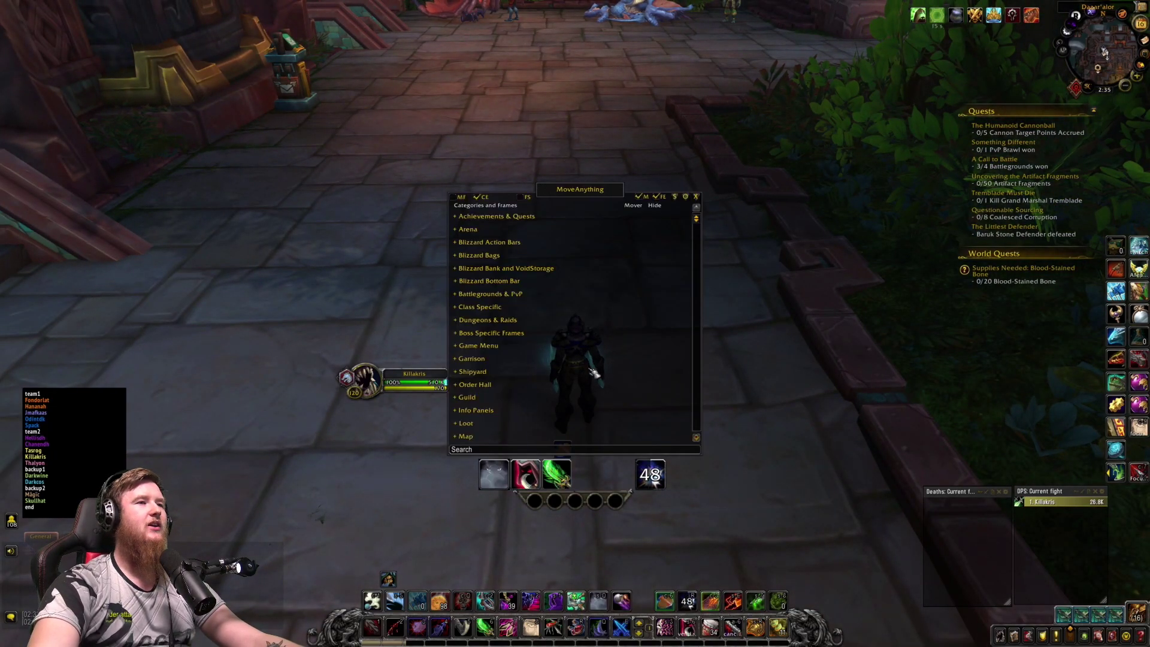